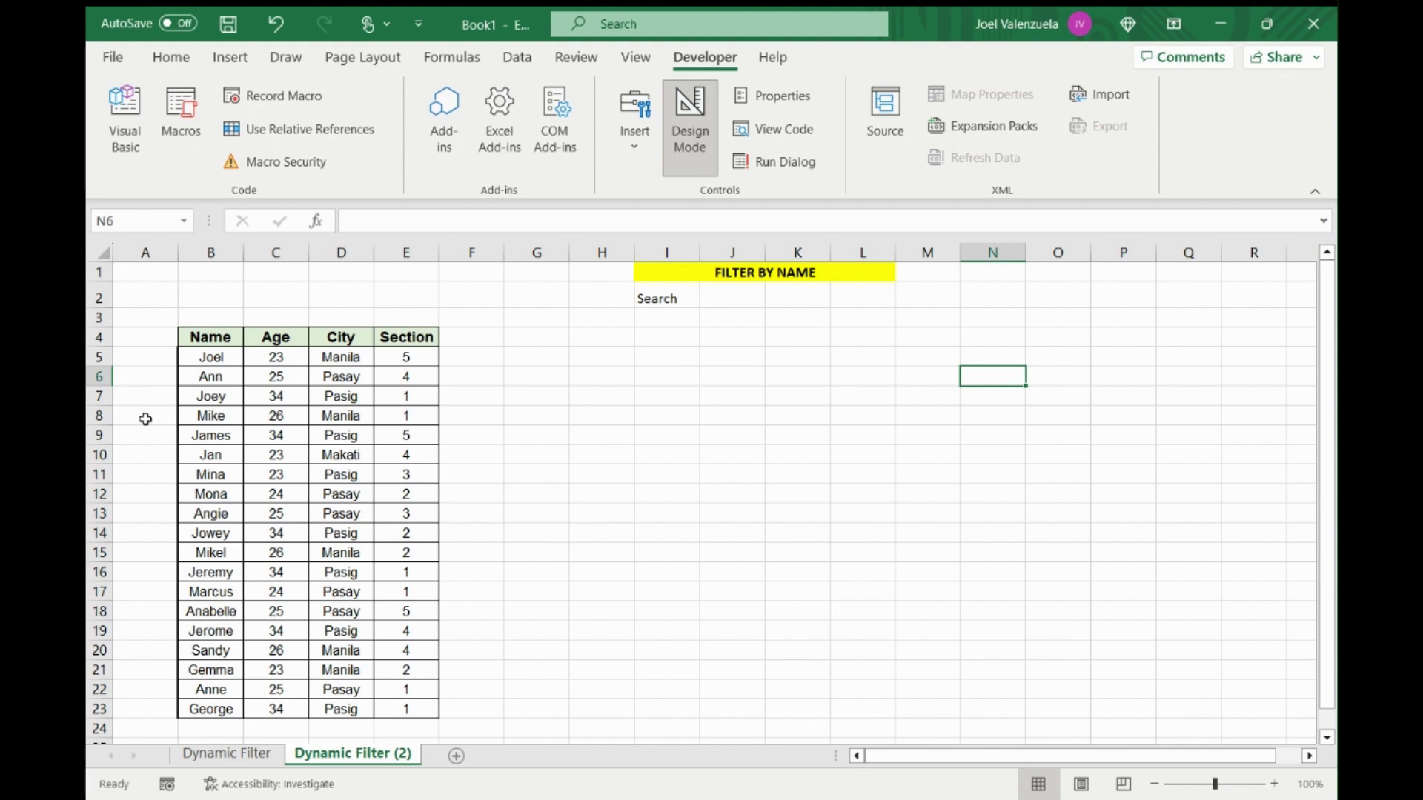
Step: Copy the header row B4:E4 and paste it at I4 under the FILTER BY NAME title
drag(200, 337, 400, 337)
key(ctrl+c)
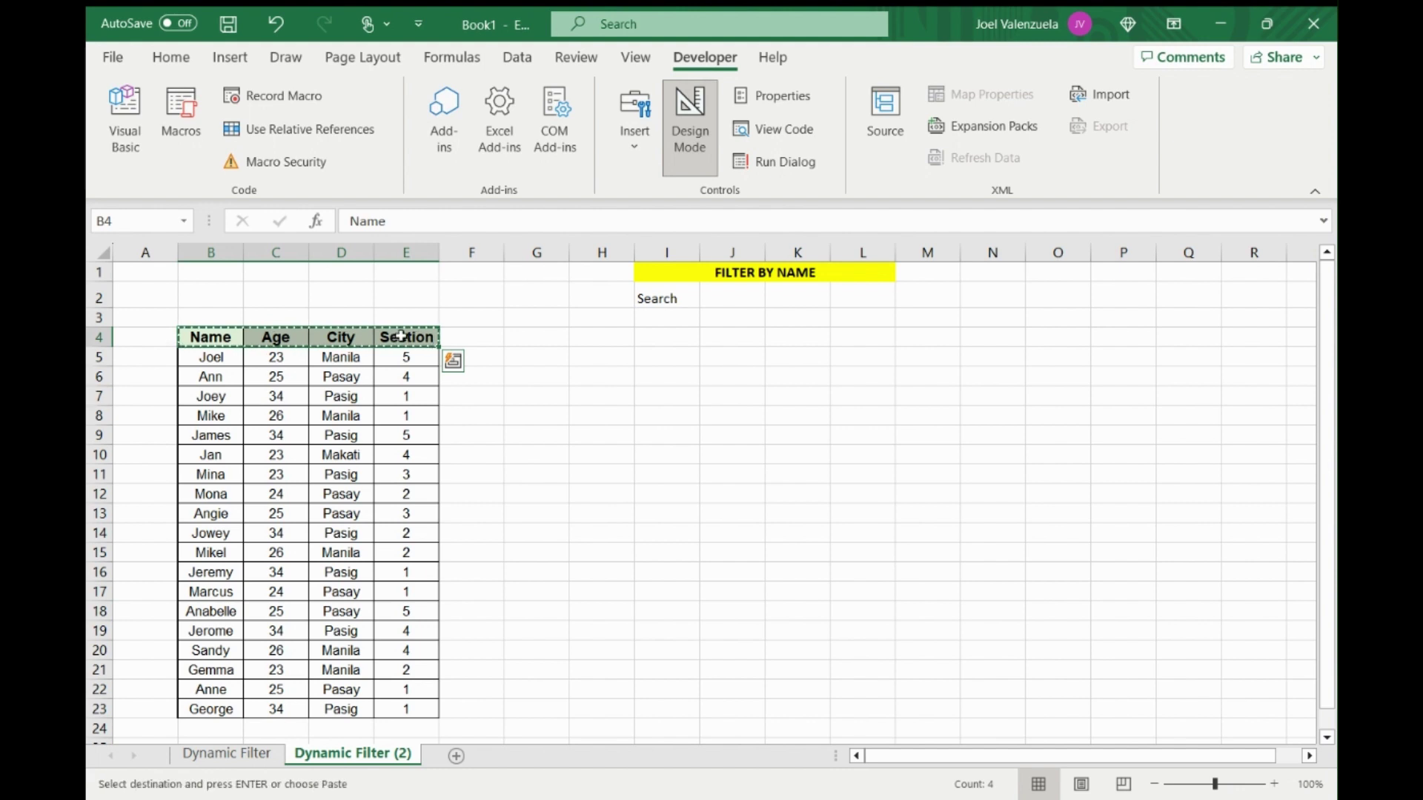
click(662, 333)
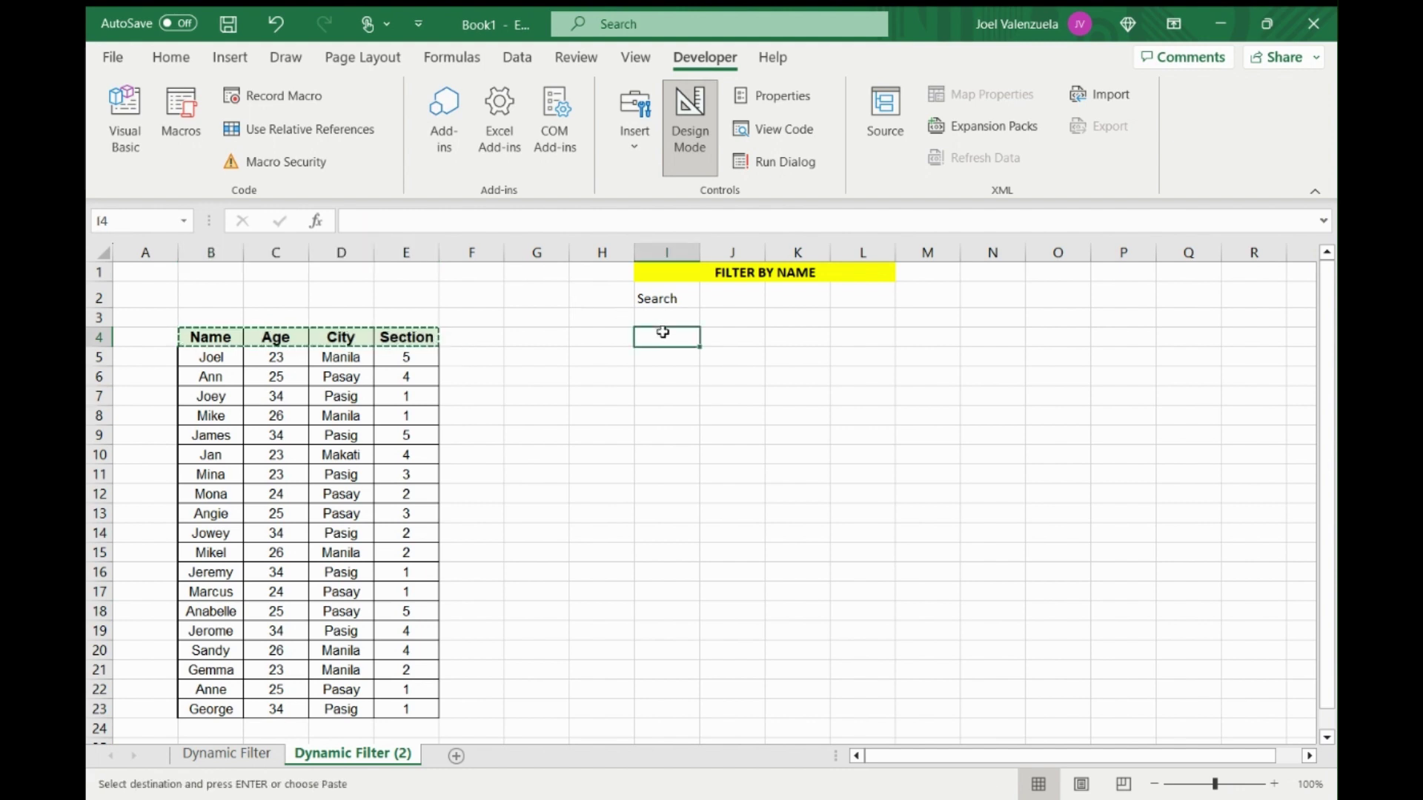
key(ctrl+v)
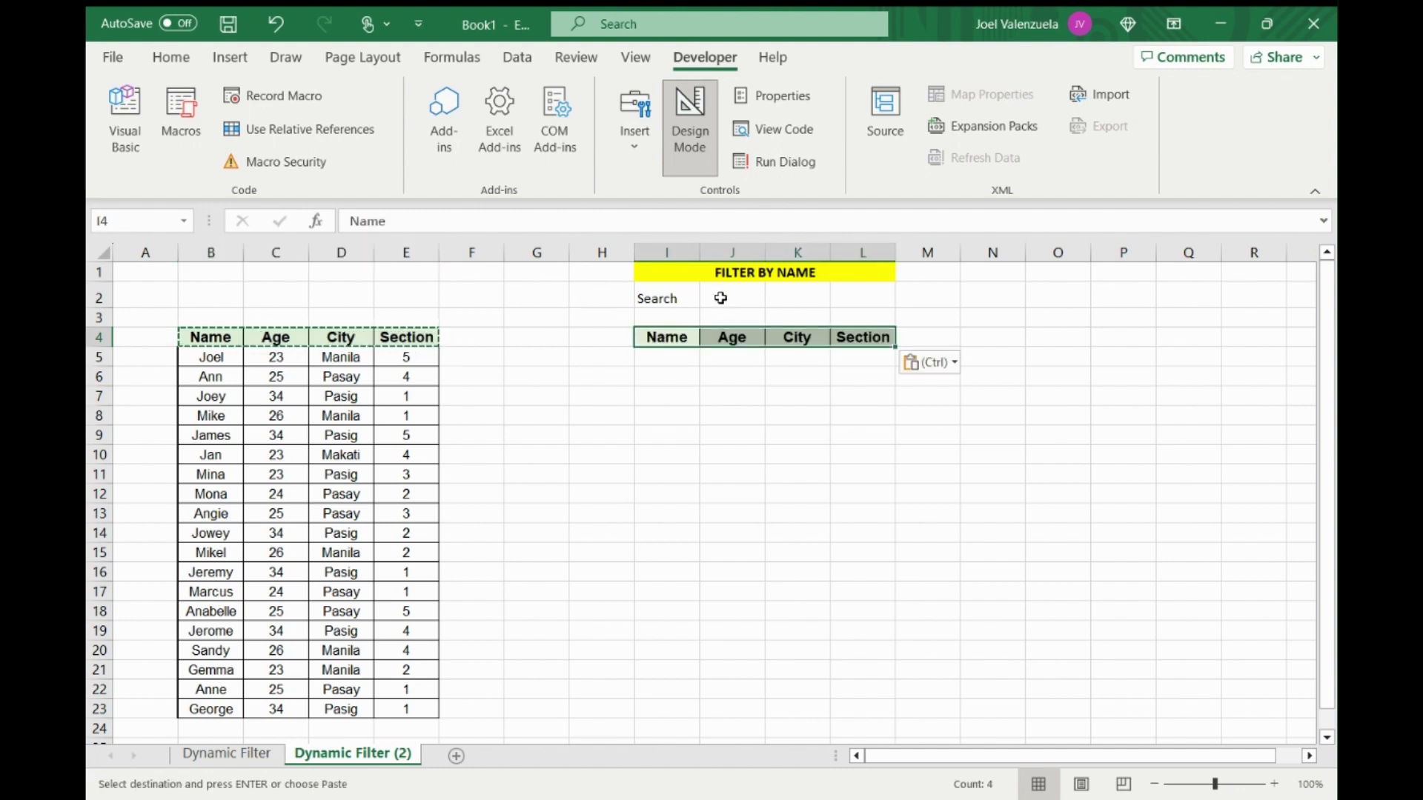
Step: Fill the search input cell J2, beside the Search label, with yellow
click(683, 296)
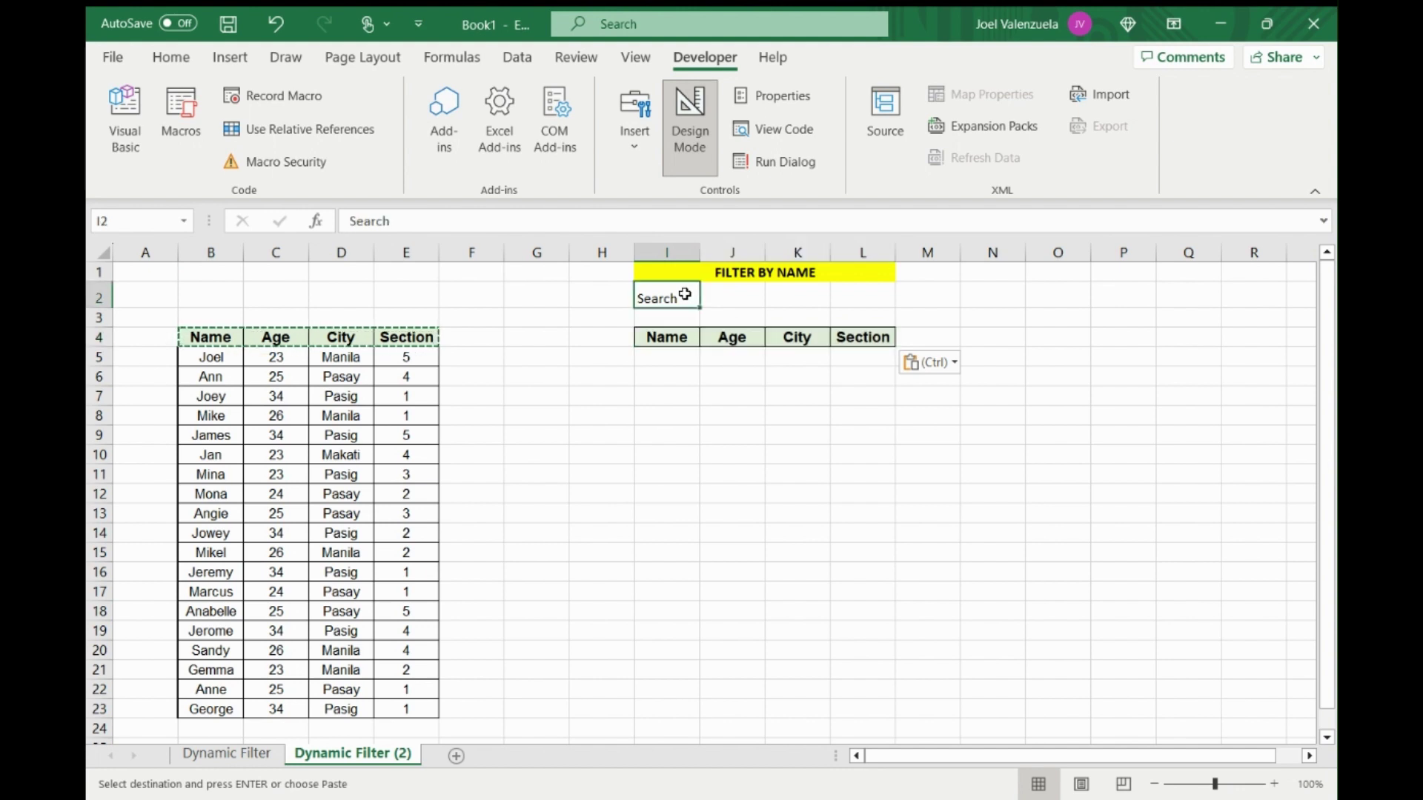
click(743, 295)
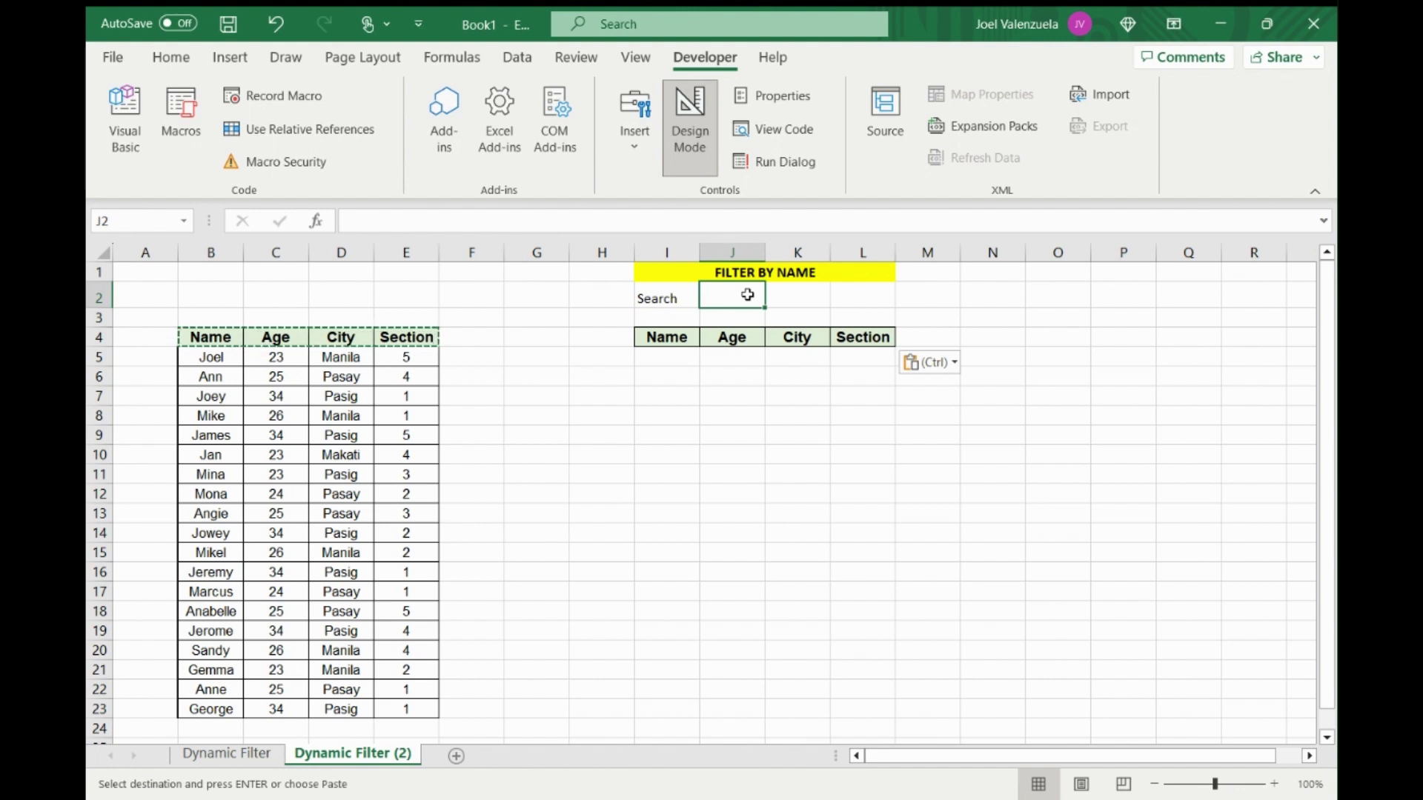
click(178, 56)
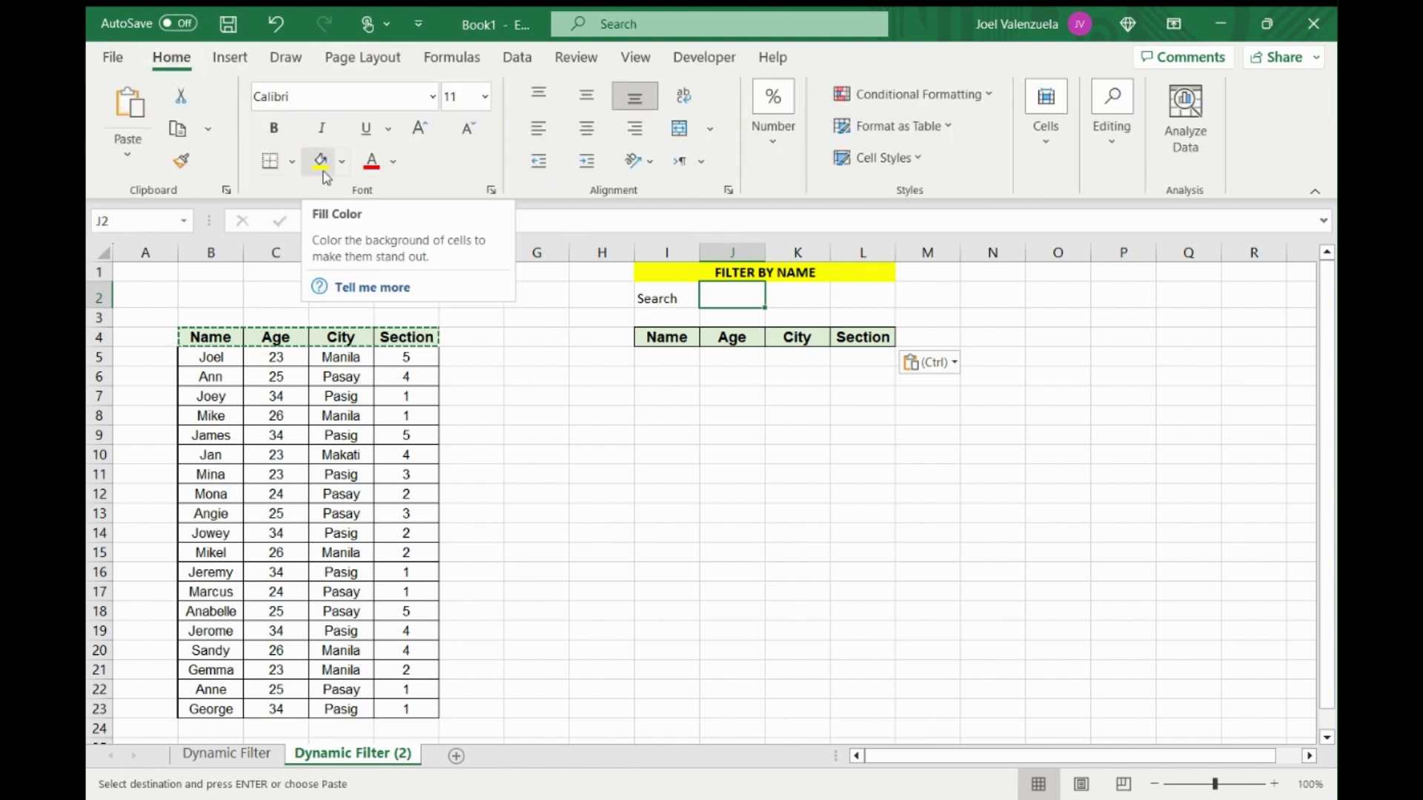
click(324, 173)
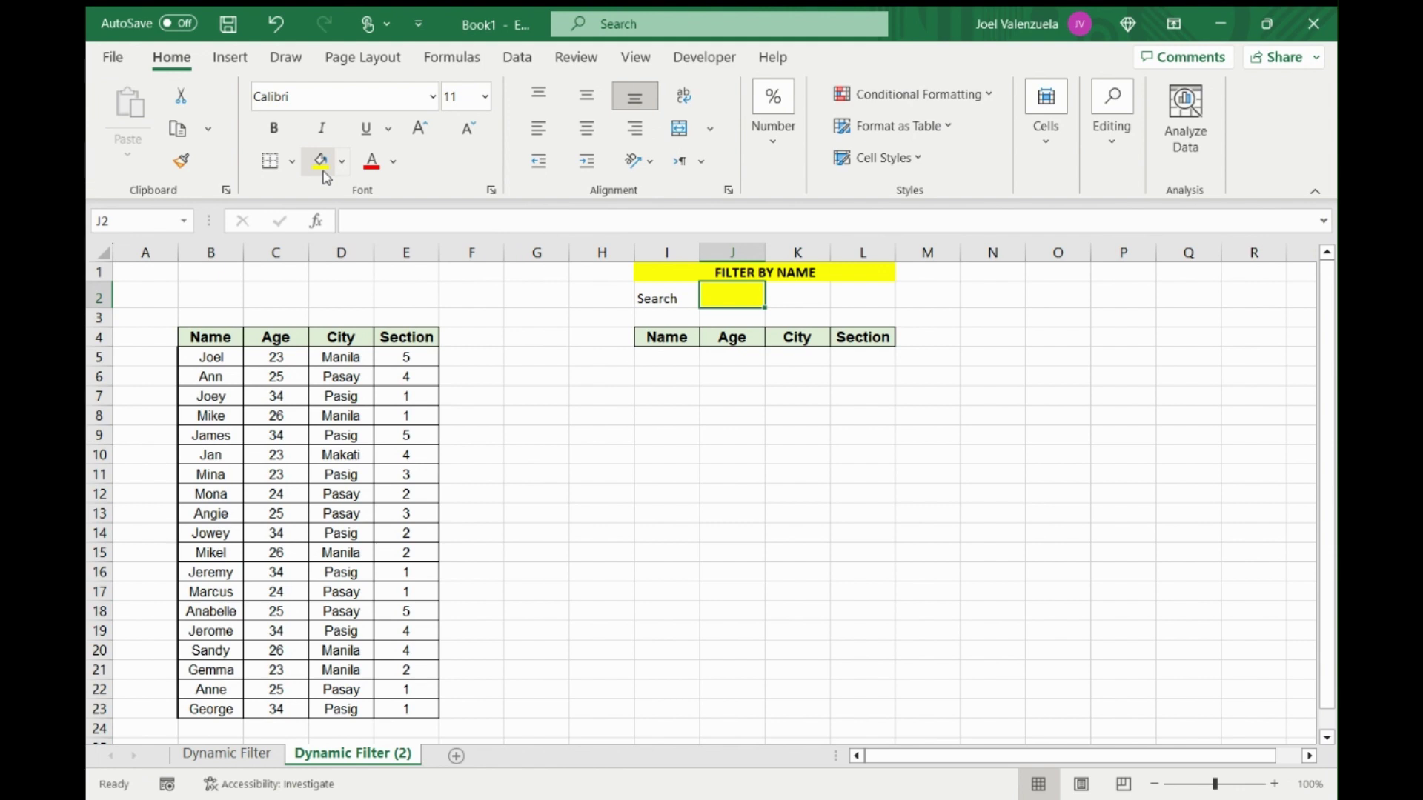
Step: Start a FILTER formula in cell I5 with the data range B5:E23 as its array
click(674, 360)
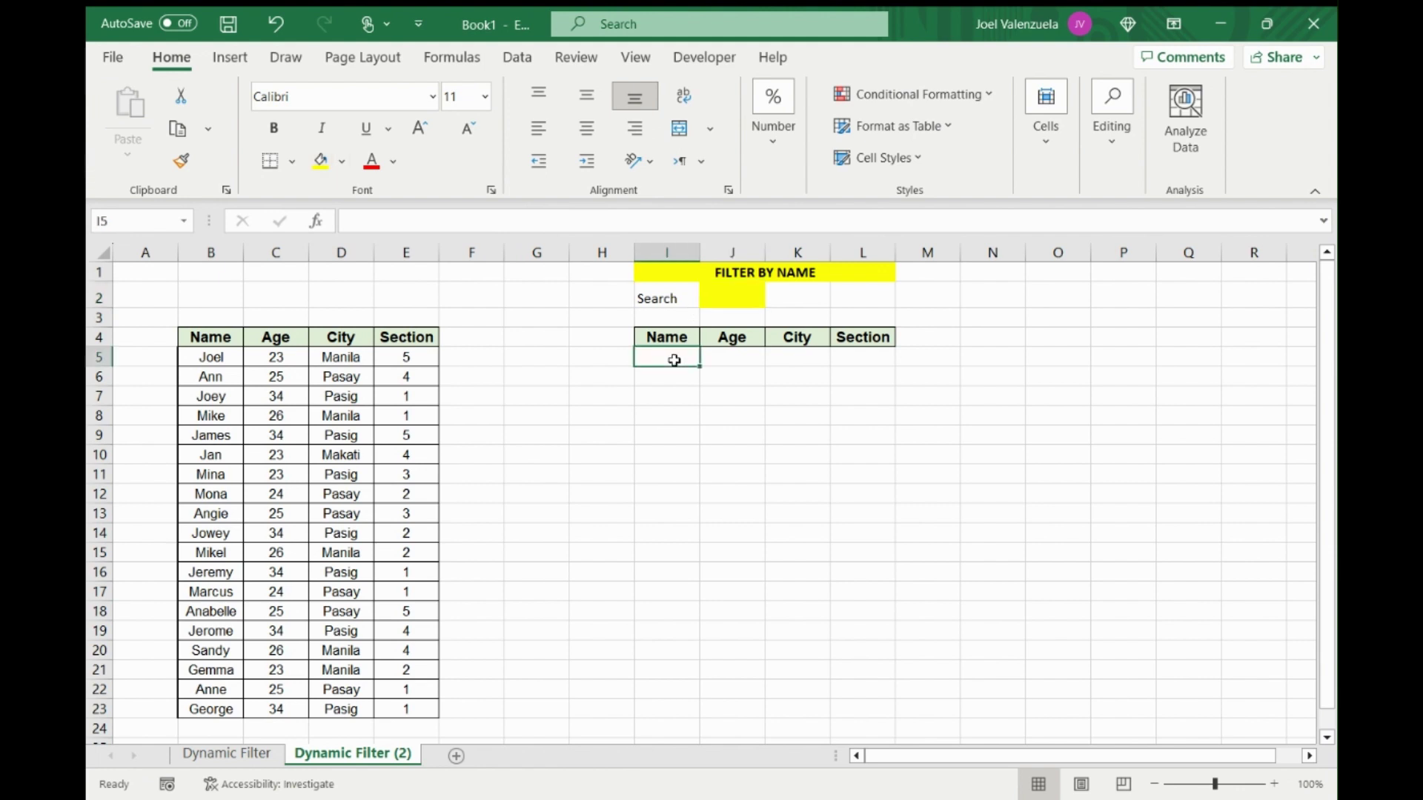
text(=filter)
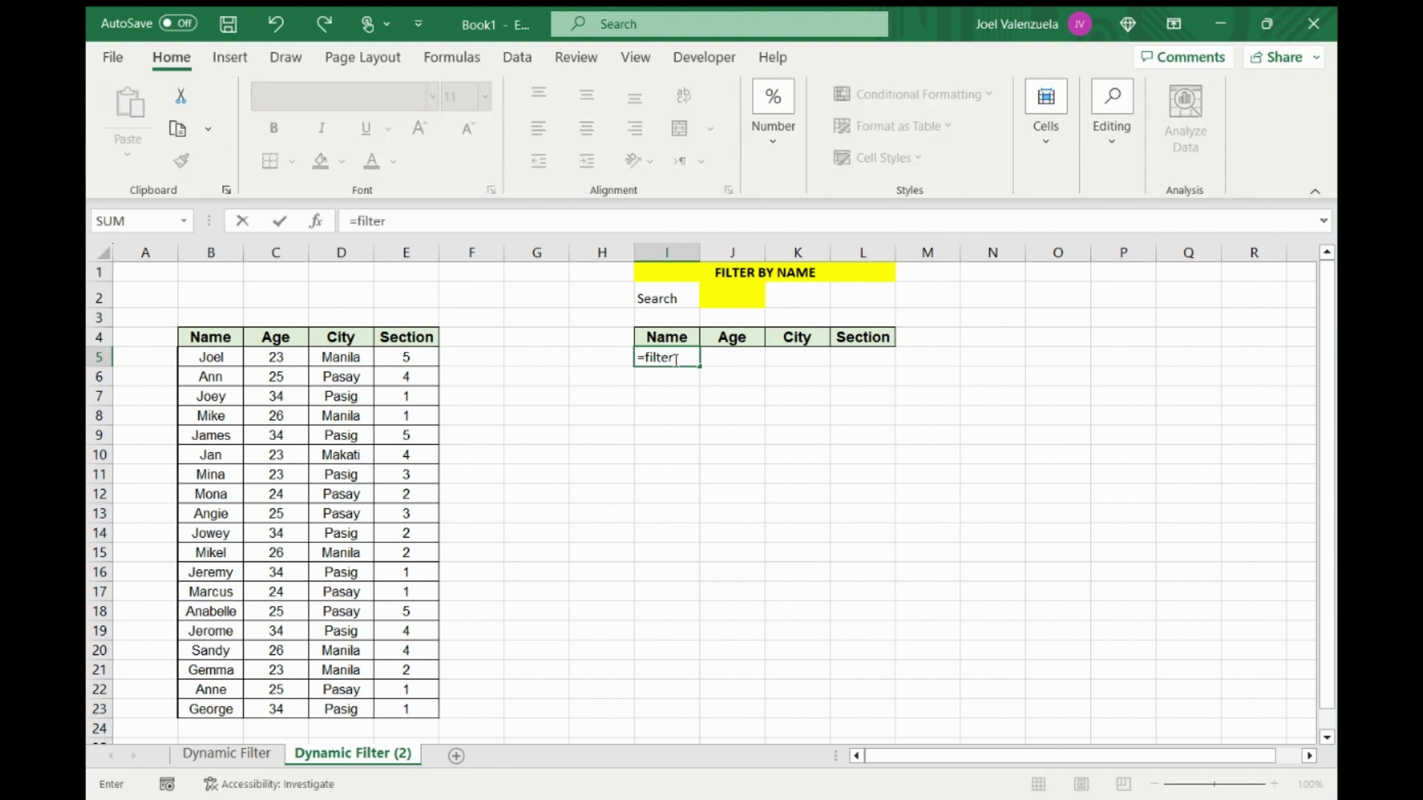
key(Tab)
drag(207, 353, 414, 719)
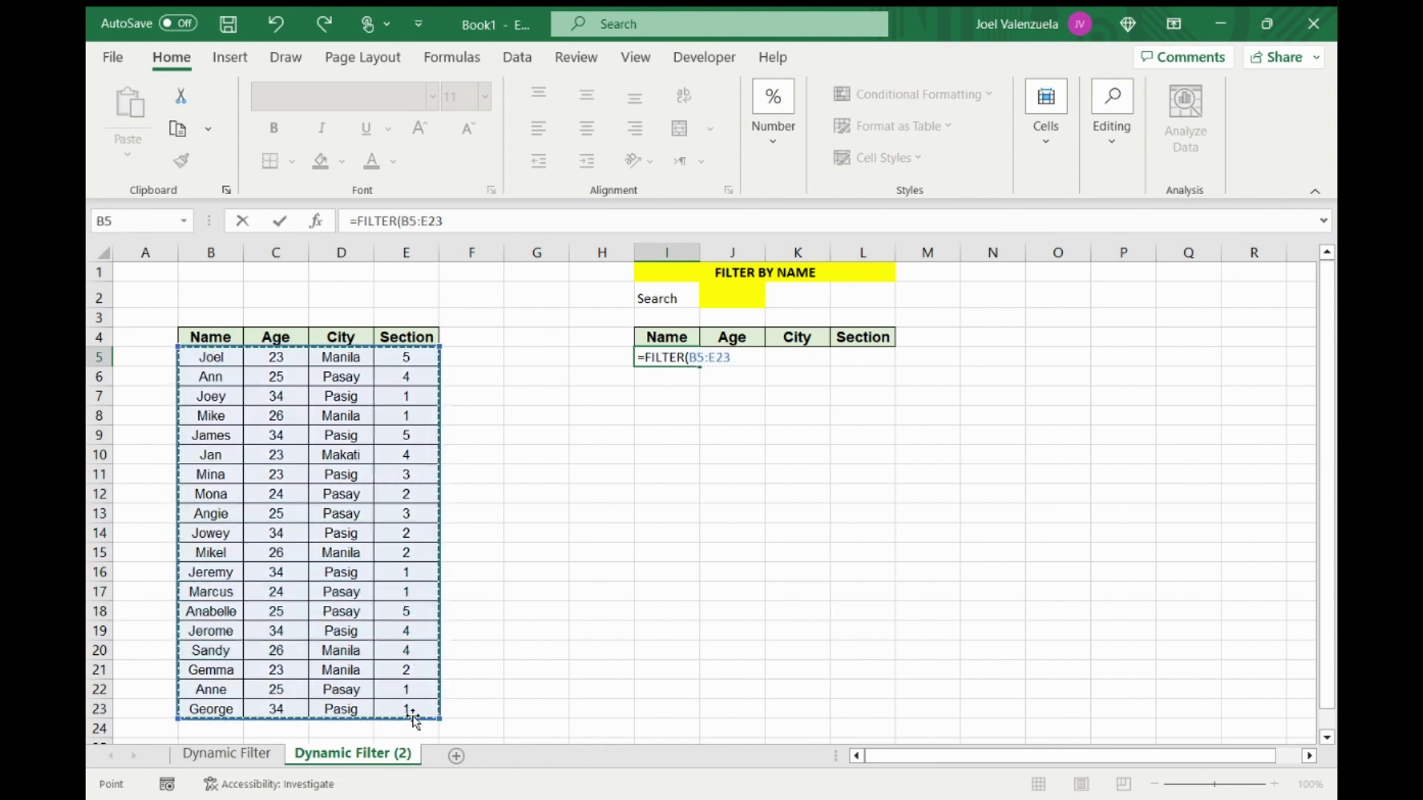
Step: Add the formula's include condition ISNUMBER(SEARCH(J2,B5:B23)) to match the search cell against the Name column
text(,isnumber)
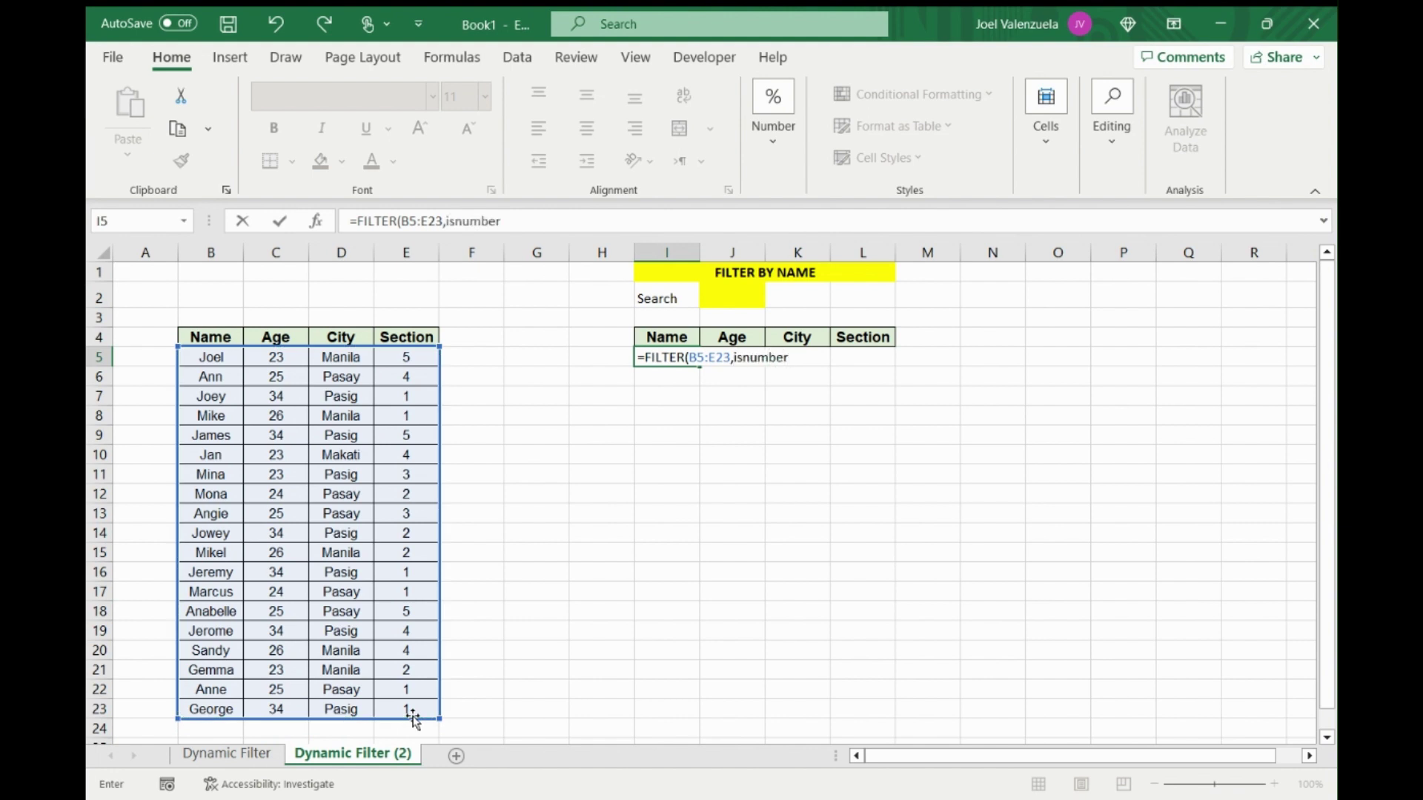
key(Tab)
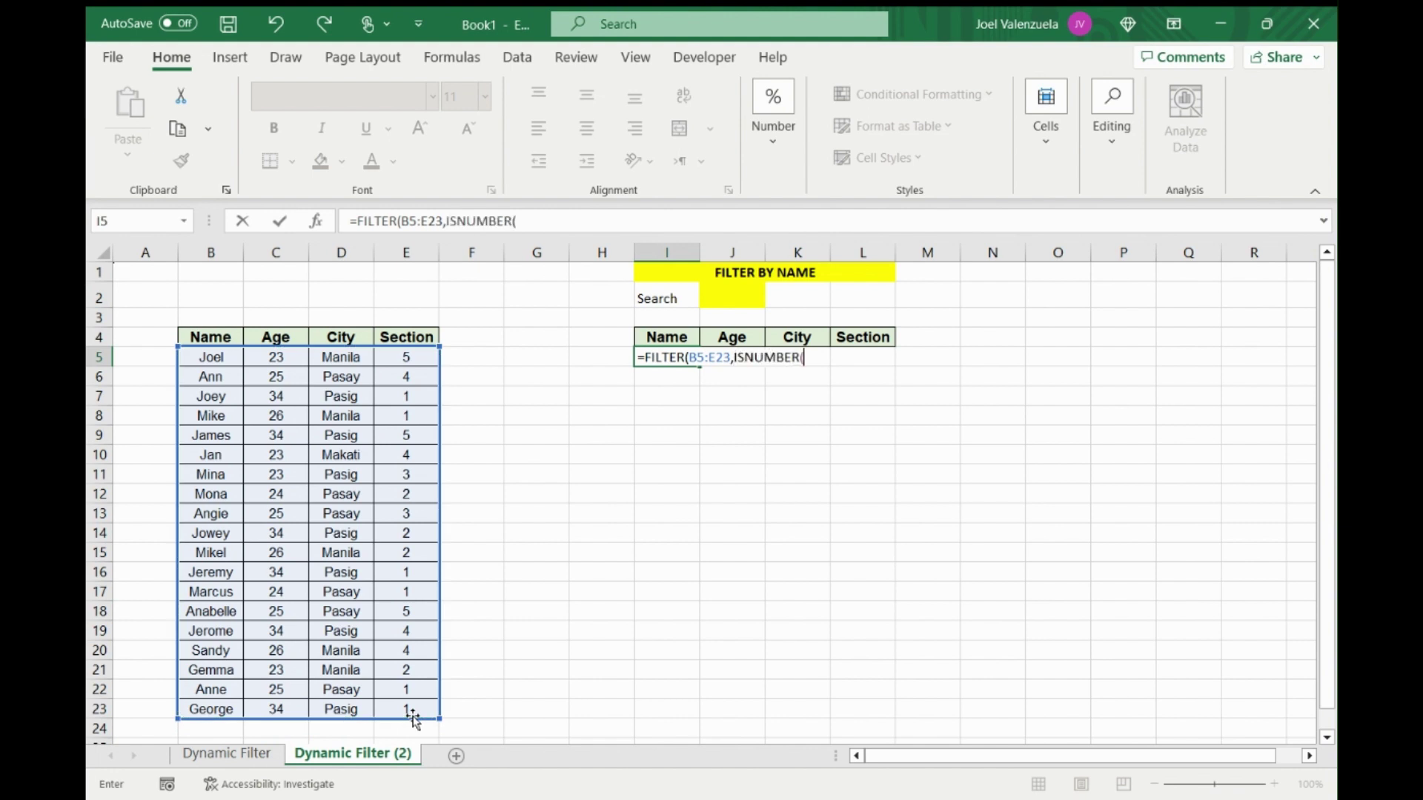
text(search)
key(Tab)
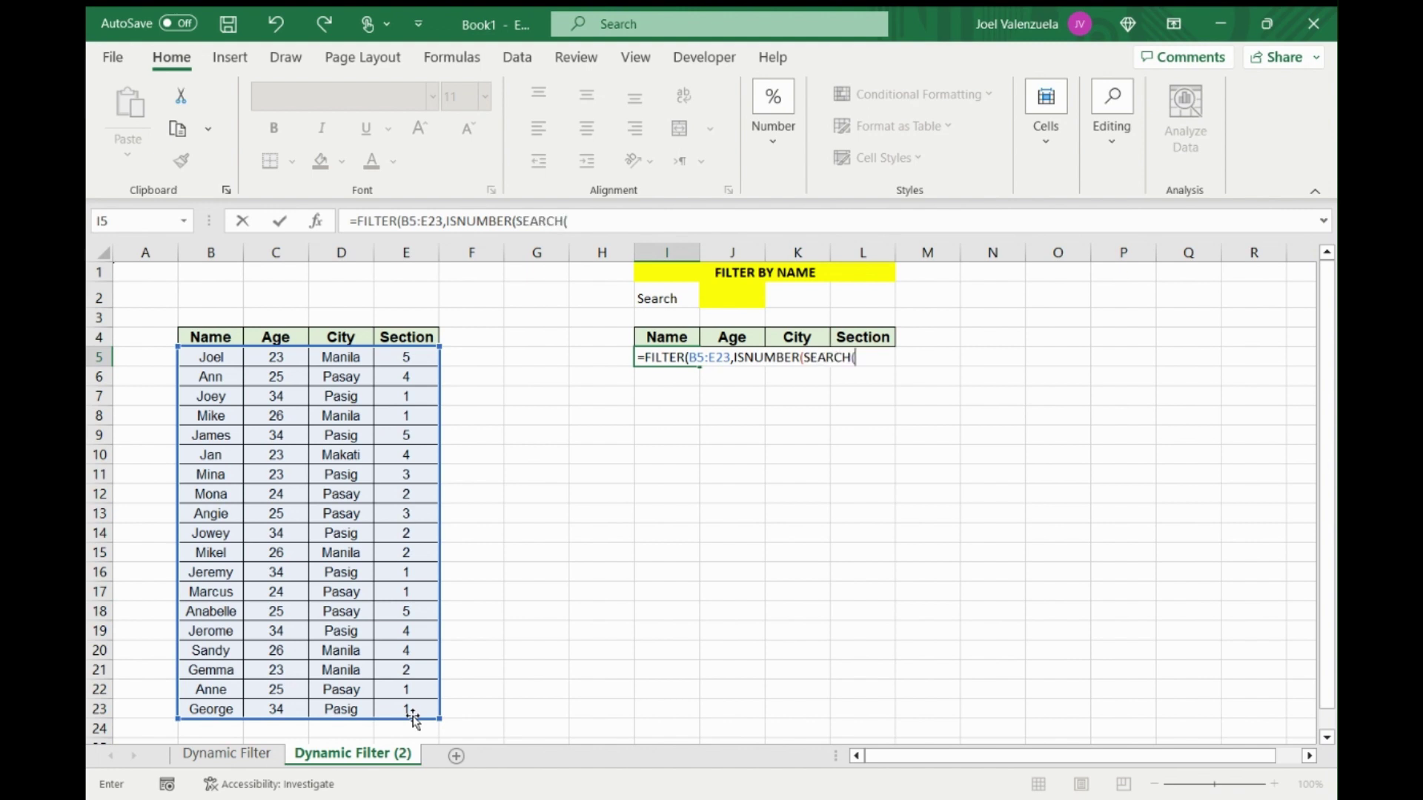
click(733, 297)
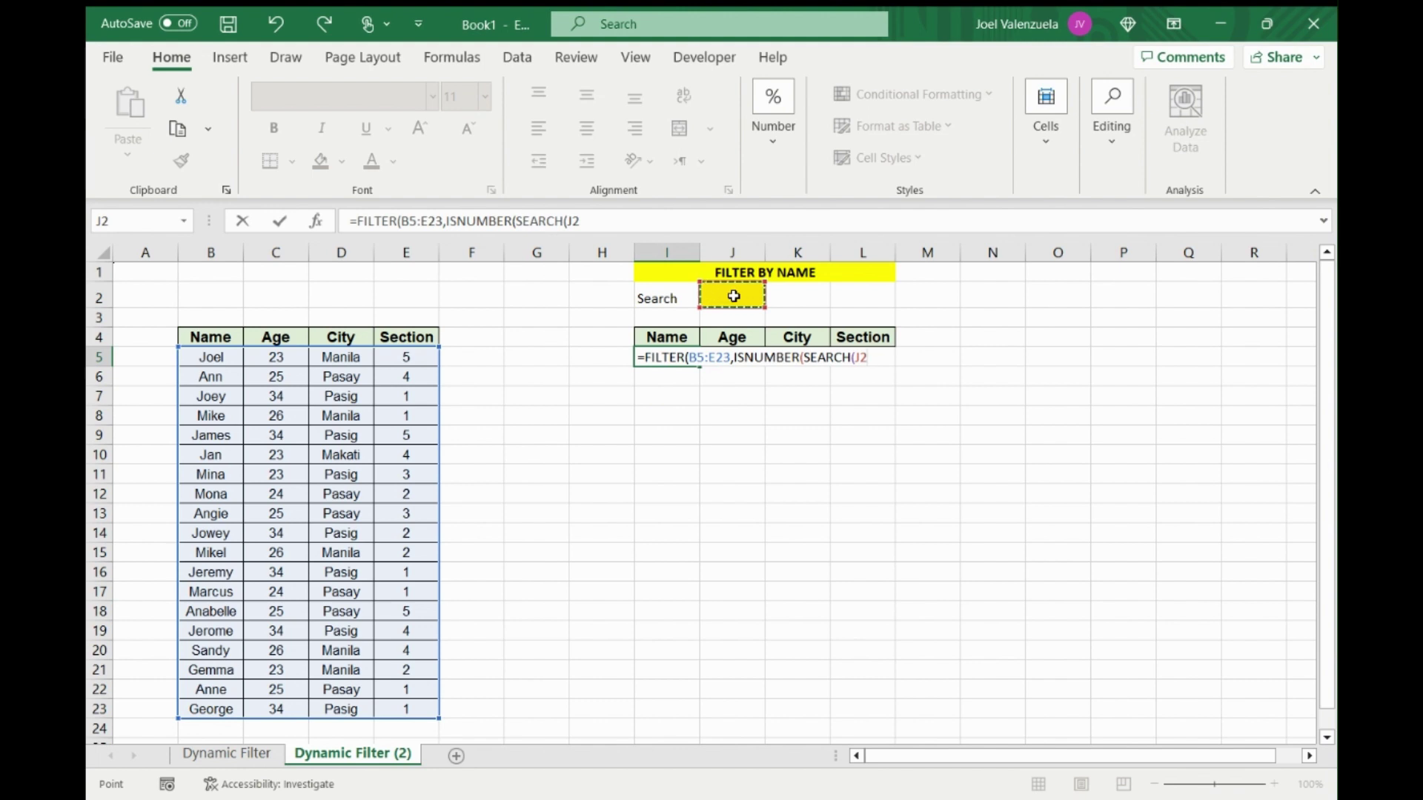
text(,)
drag(213, 357, 207, 708)
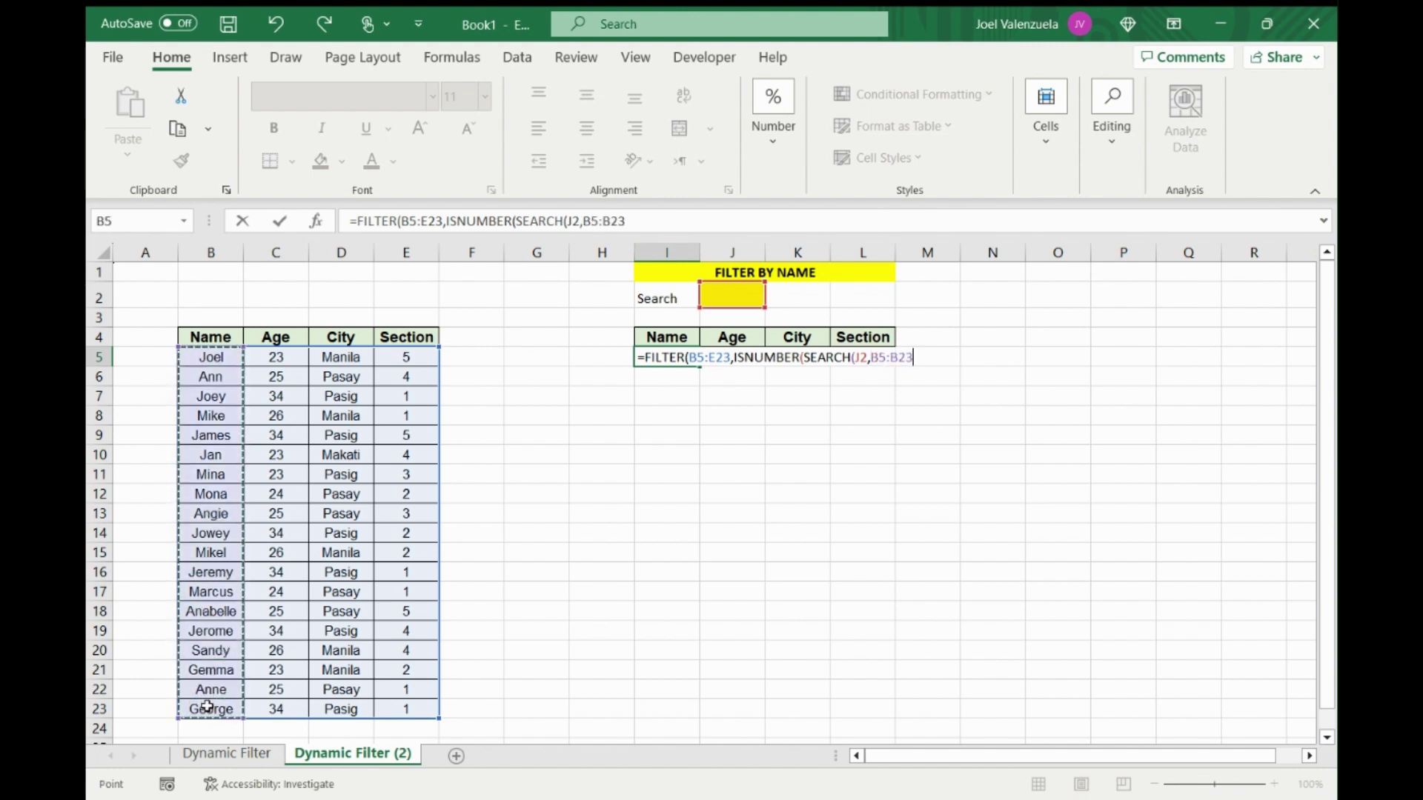
text()))
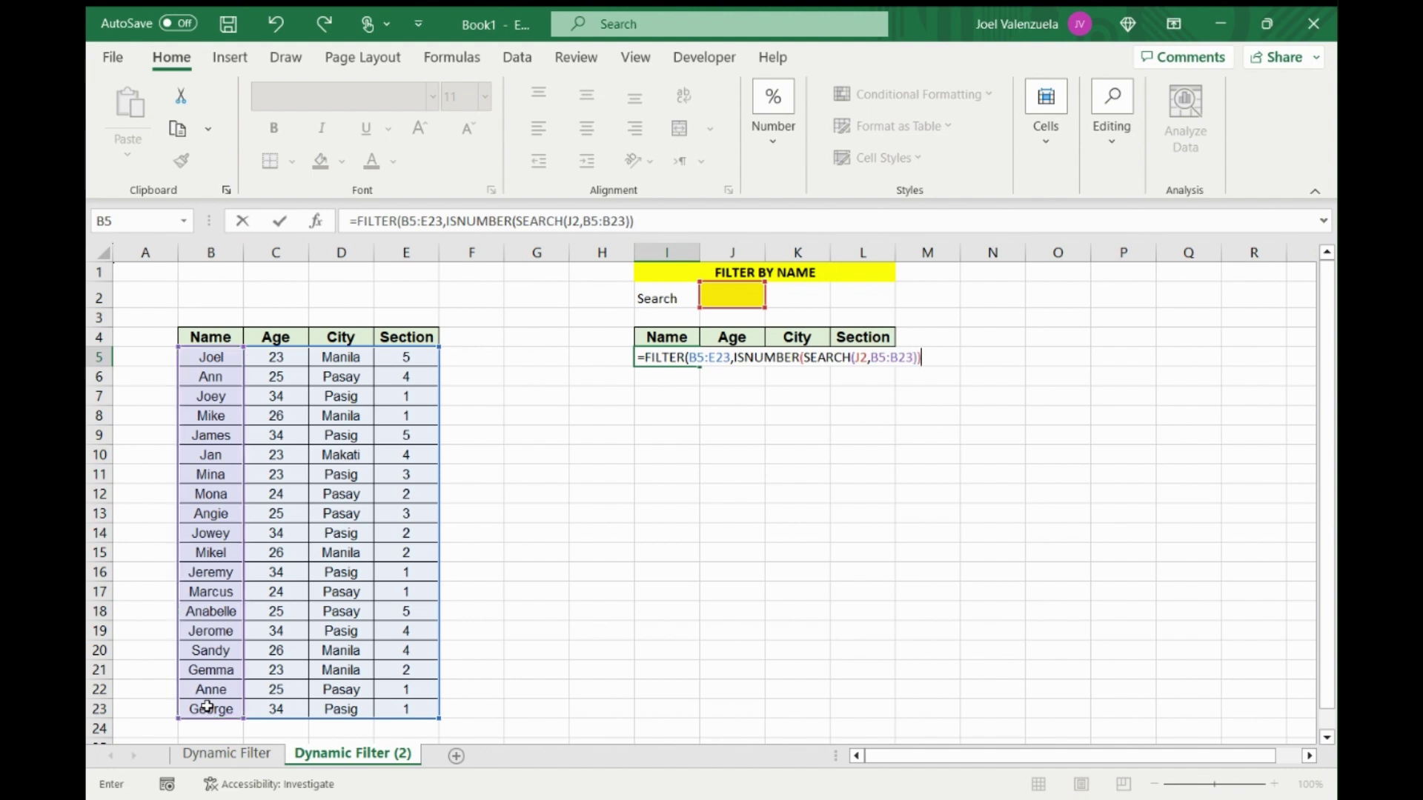
Step: Add "no data" as the FILTER formula's if-empty value, close the formula and enter it
text(,)
text(no data)
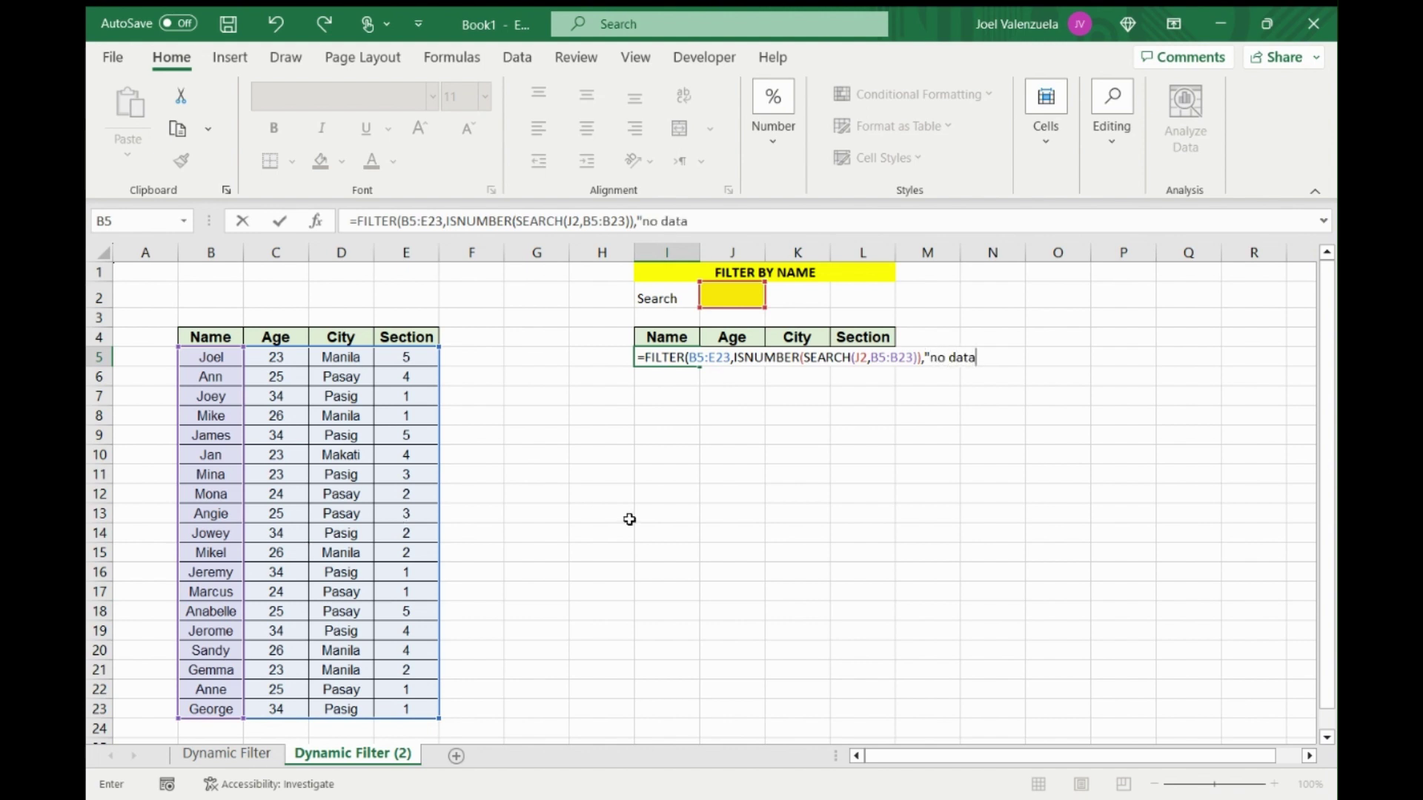
text("))
key(Return)
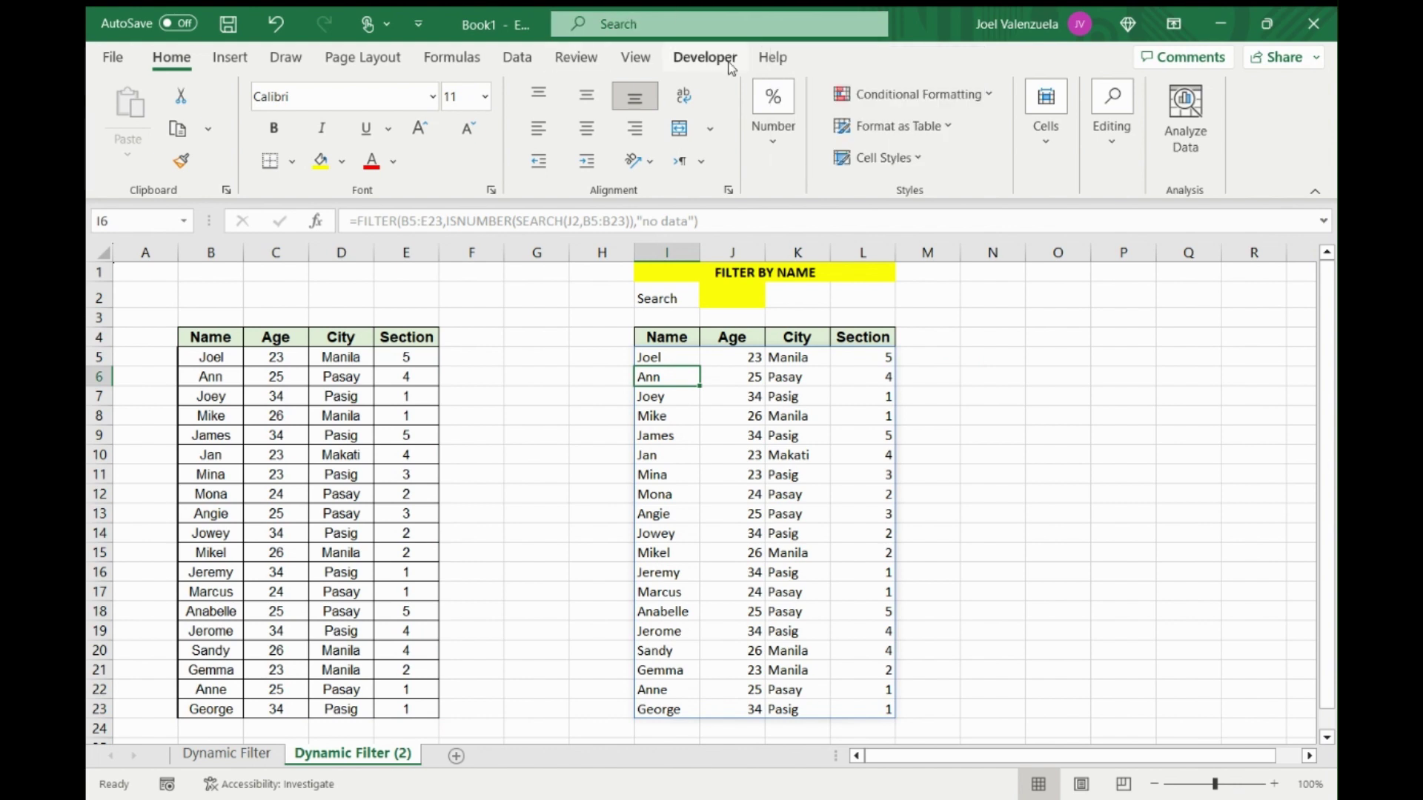
Step: Check in the ribbon customization options that the Developer tab is enabled, and accept the dialog
click(705, 58)
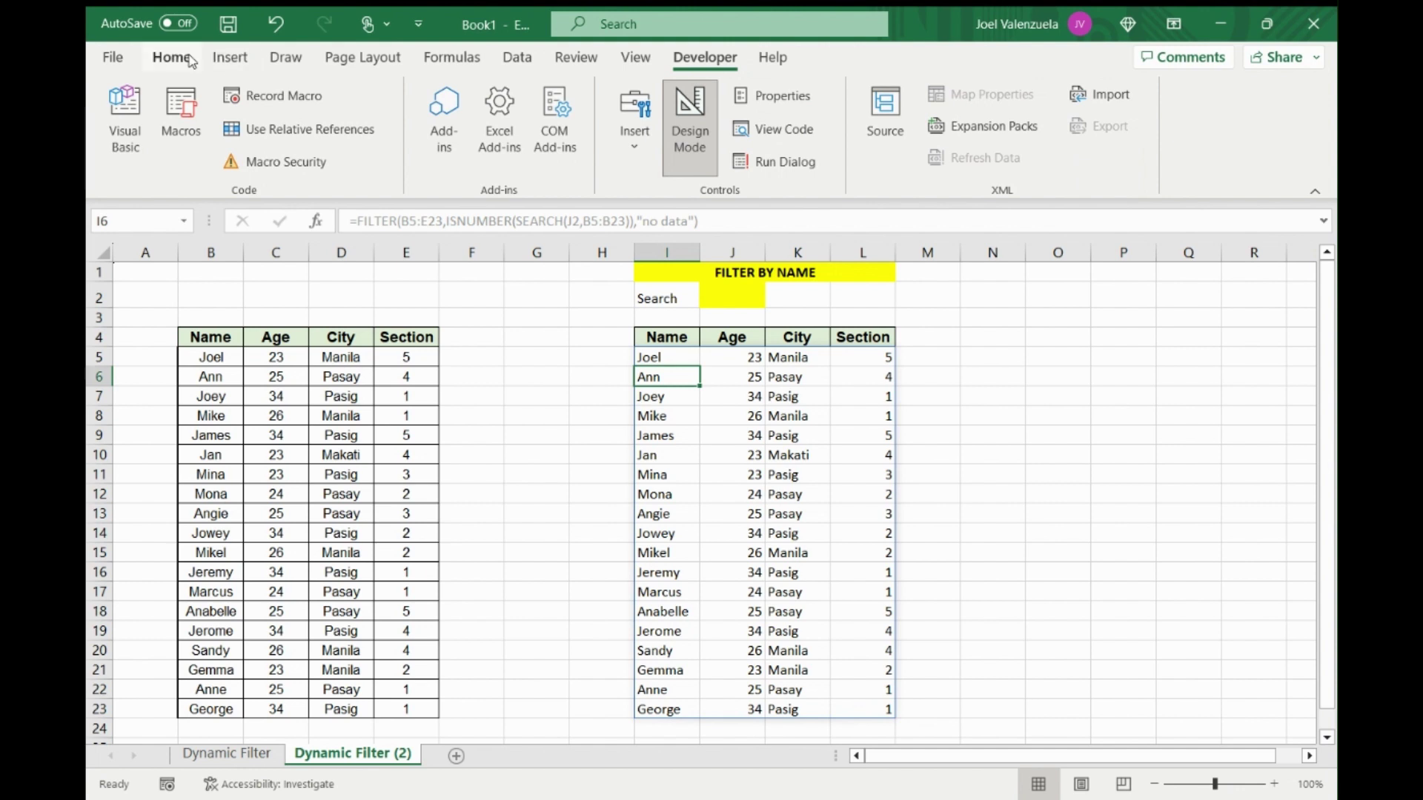
click(111, 63)
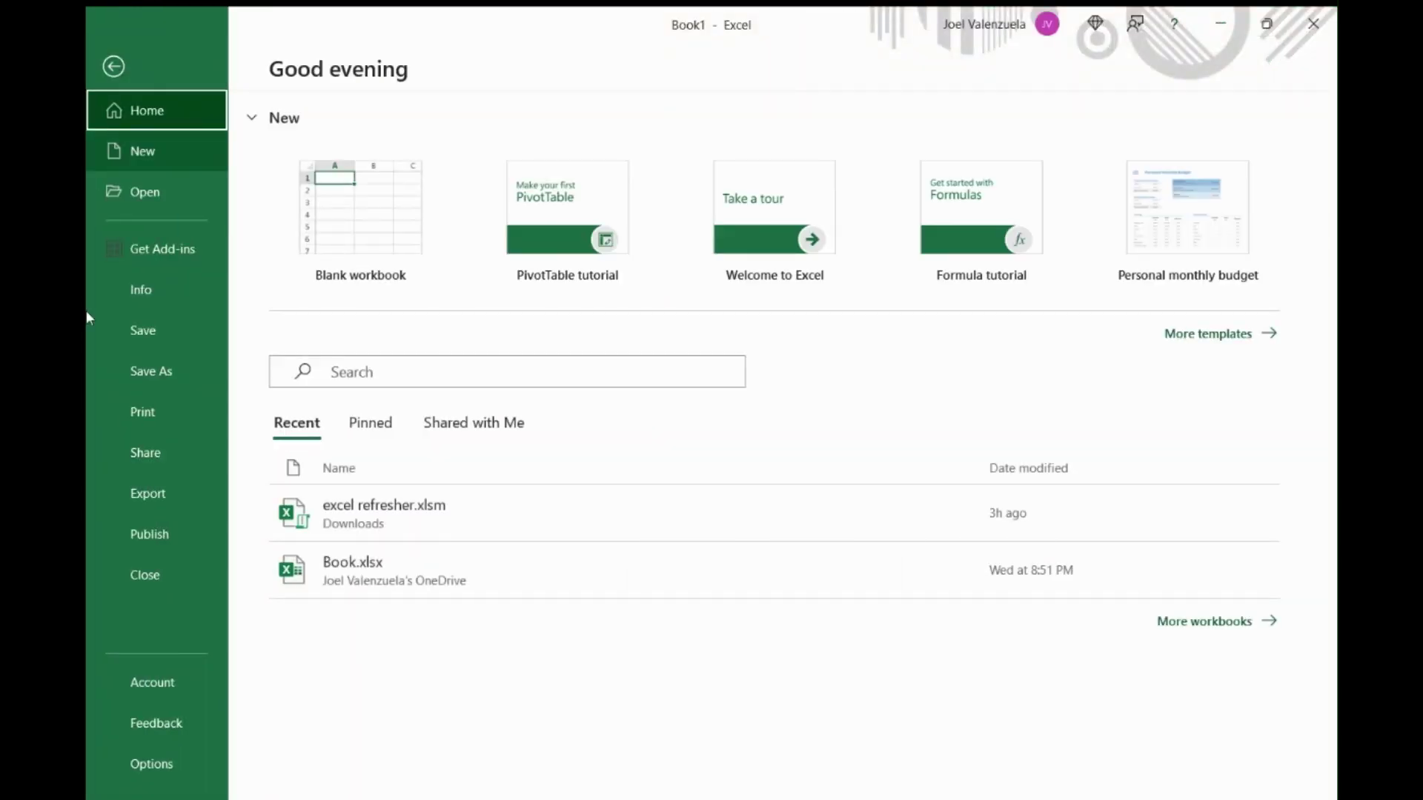
click(153, 771)
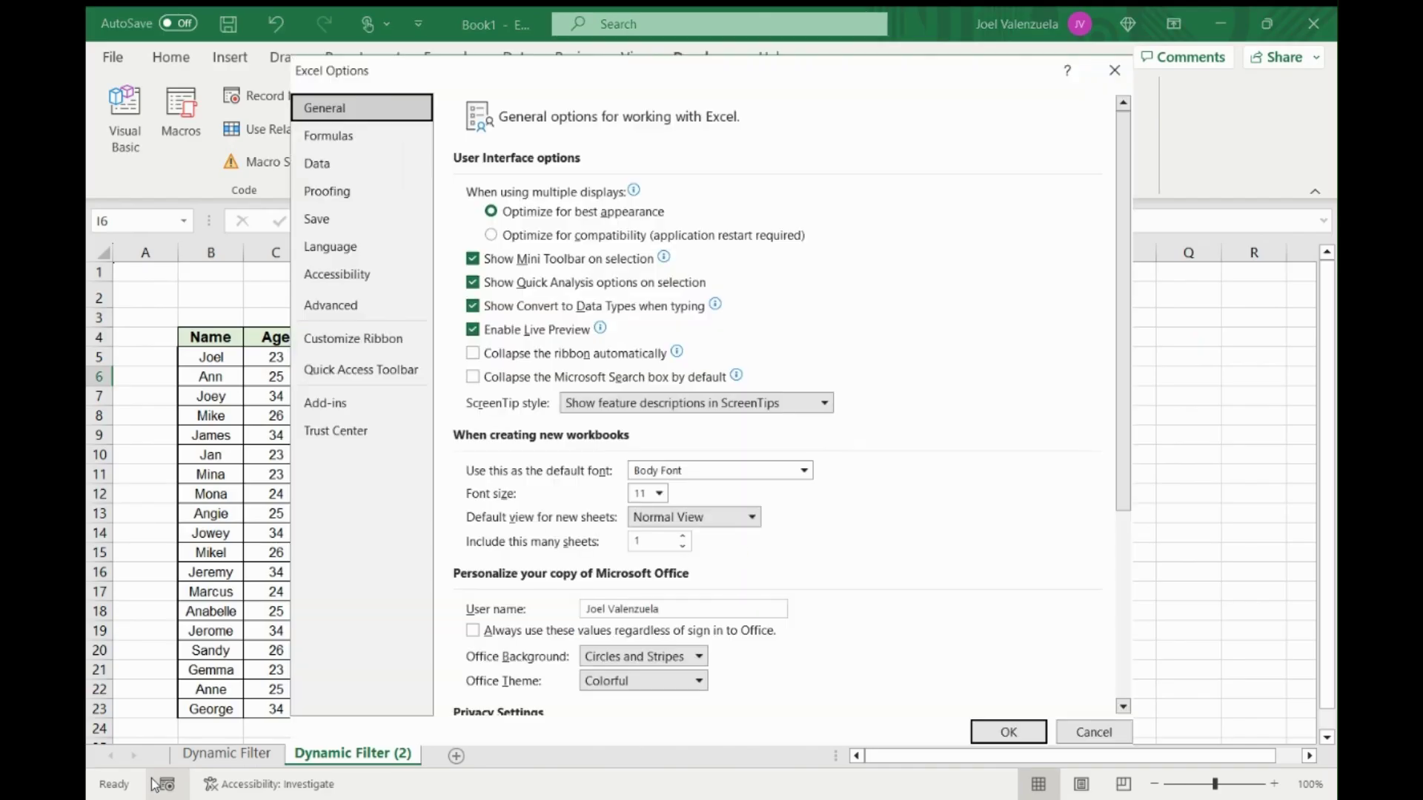
click(398, 347)
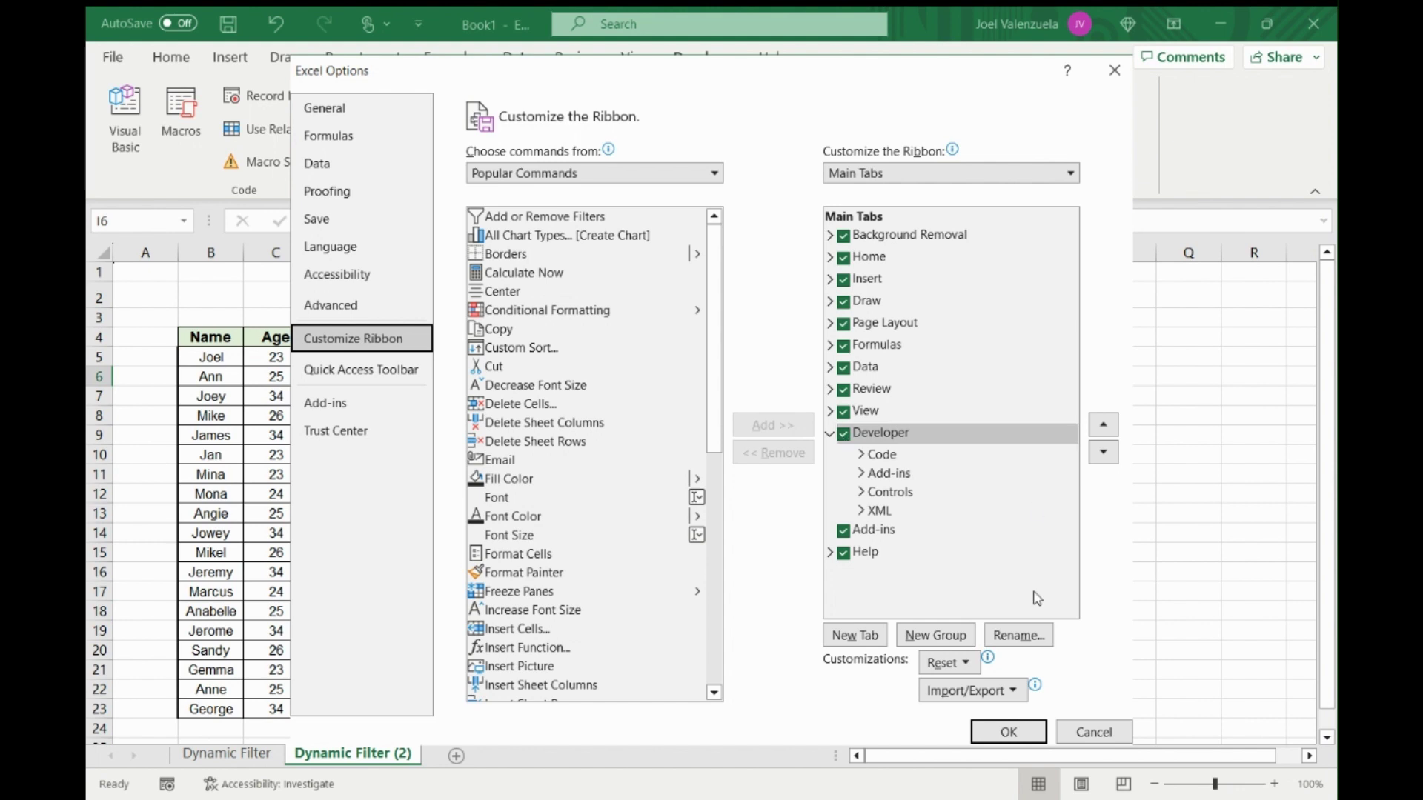
click(1031, 740)
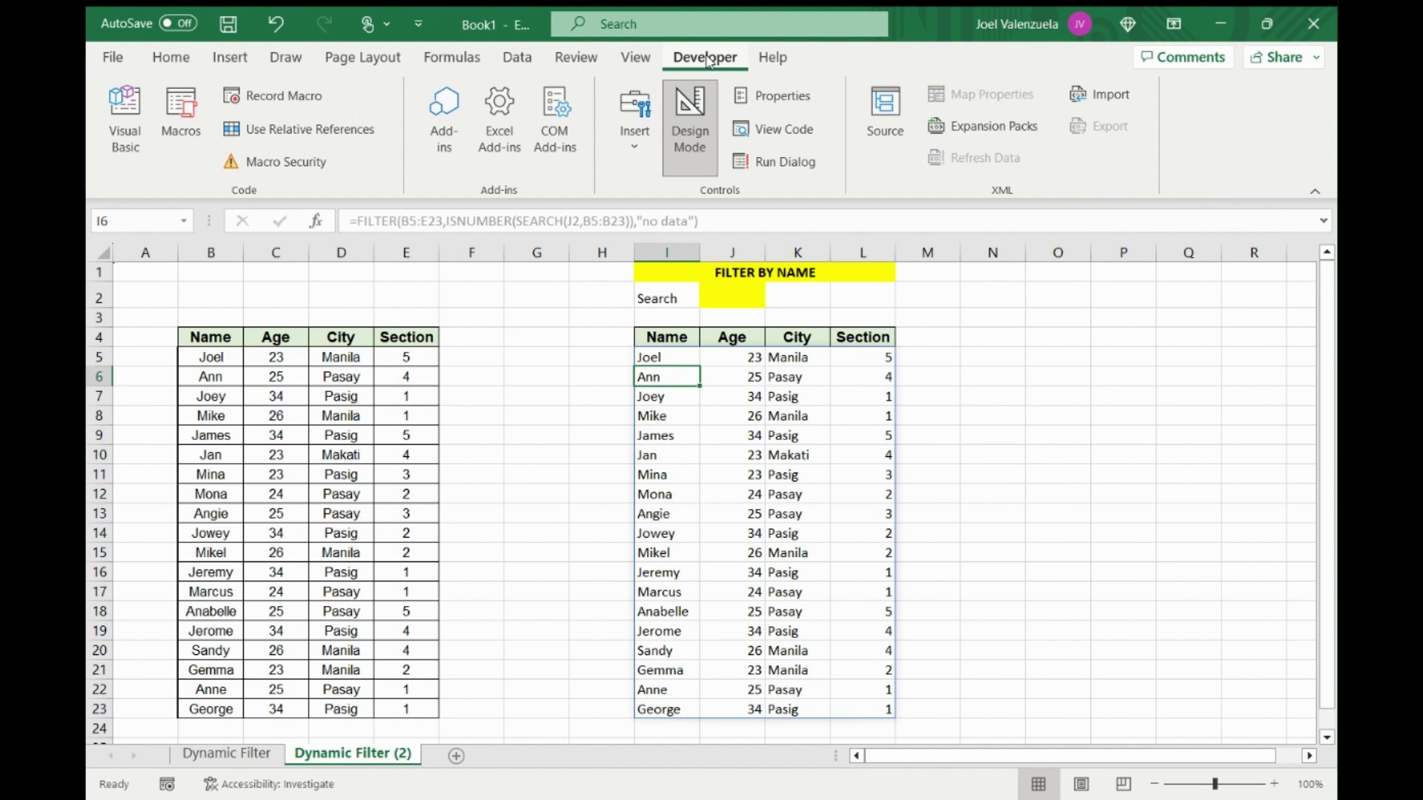
Step: Insert an ActiveX text box over K2:L2 and link it to cell J2 through its properties
click(634, 152)
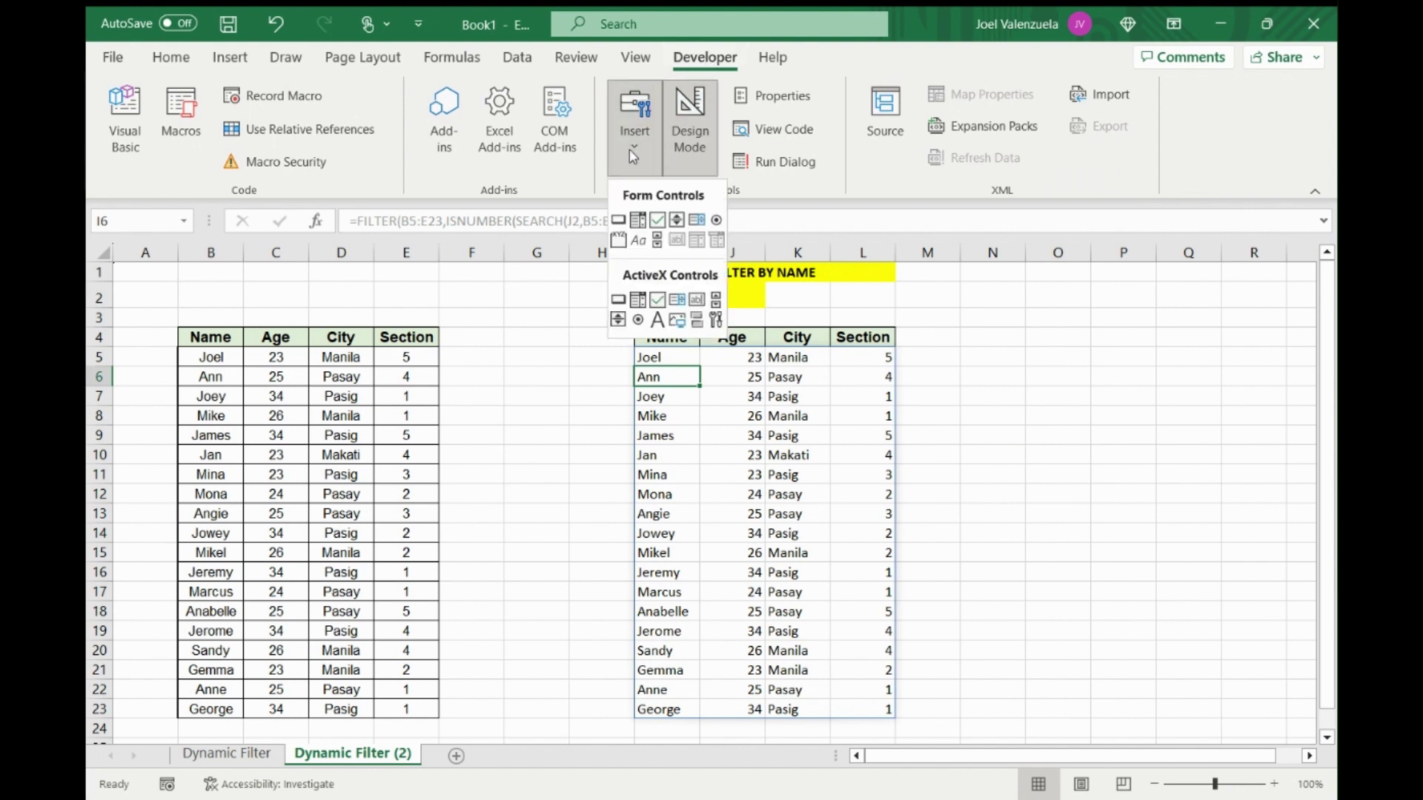
click(696, 301)
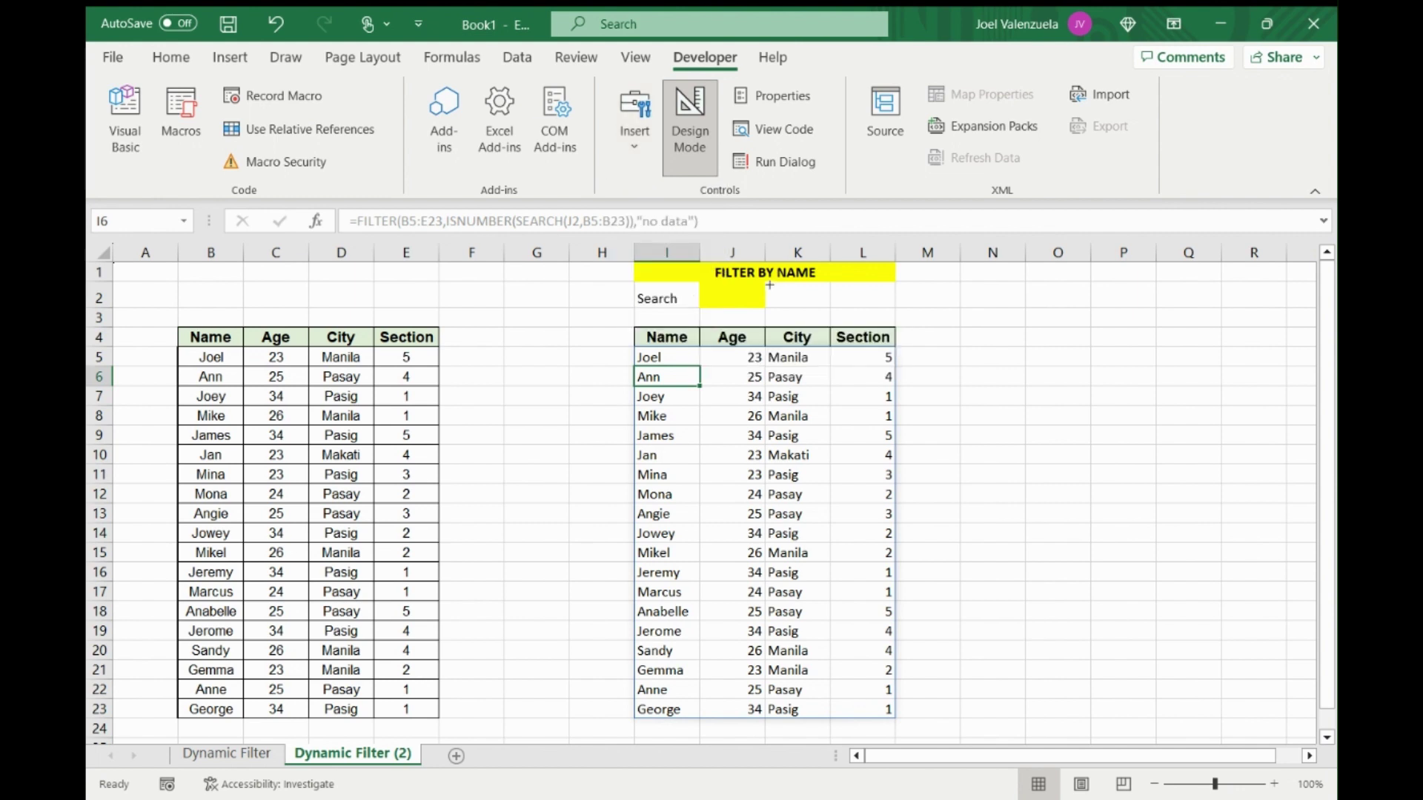
drag(768, 284, 889, 311)
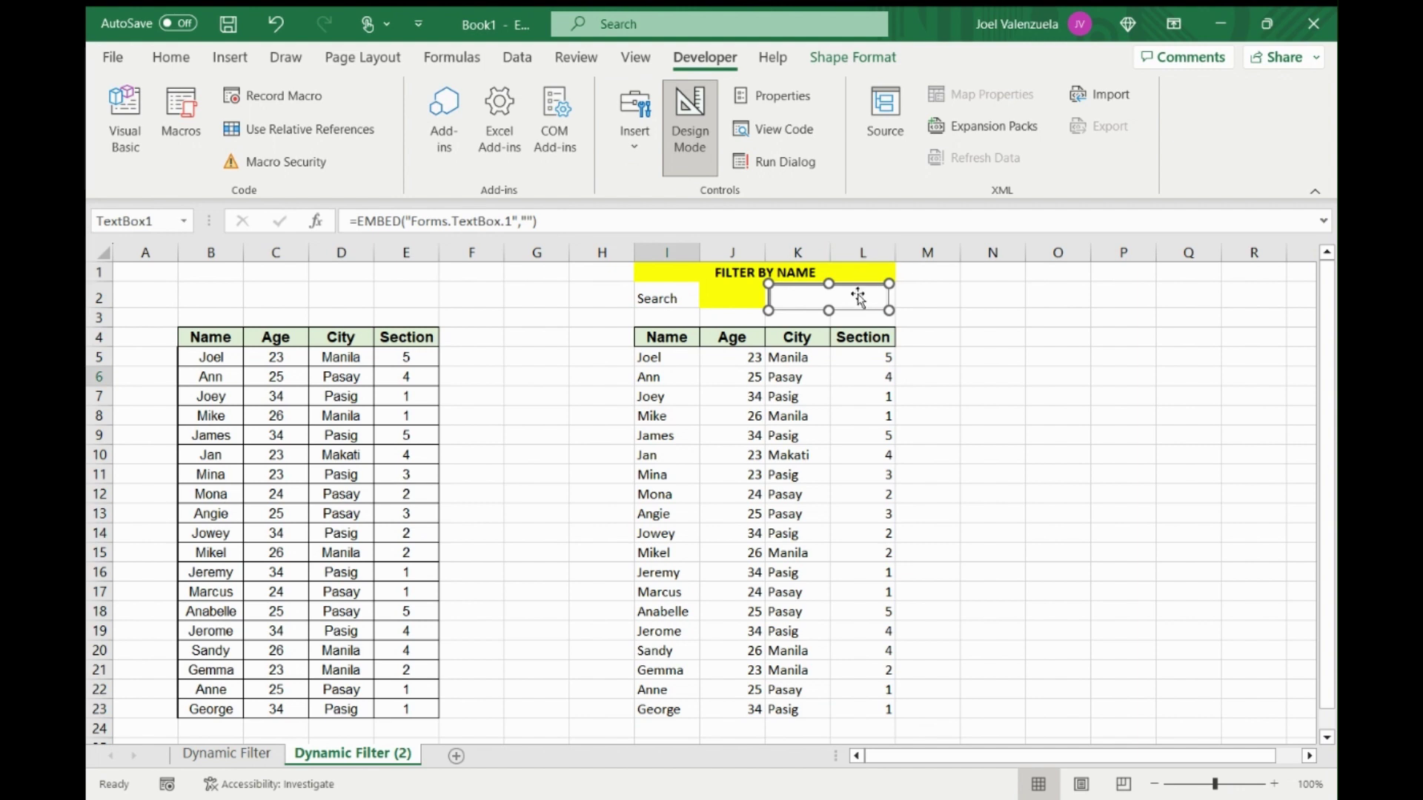
right_click(858, 298)
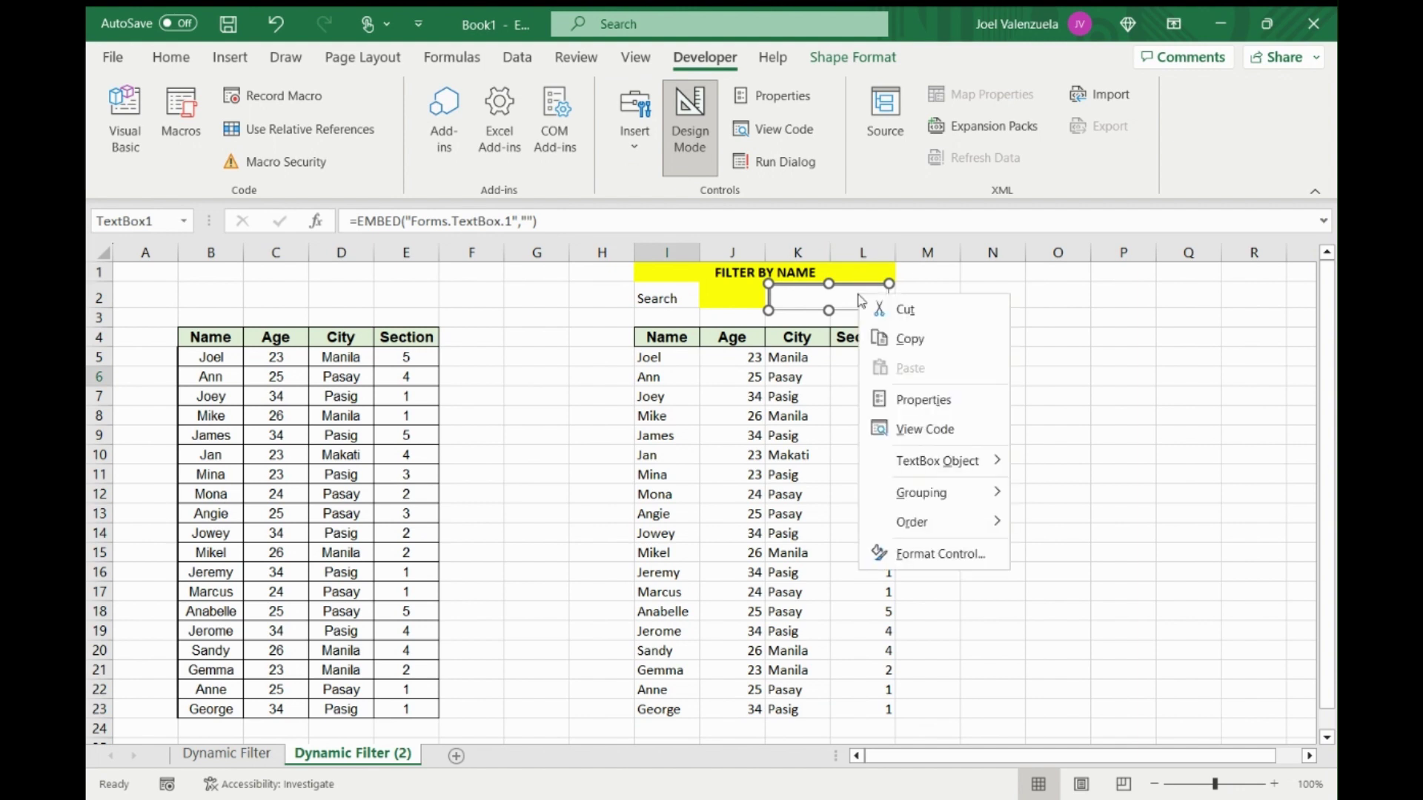
click(959, 413)
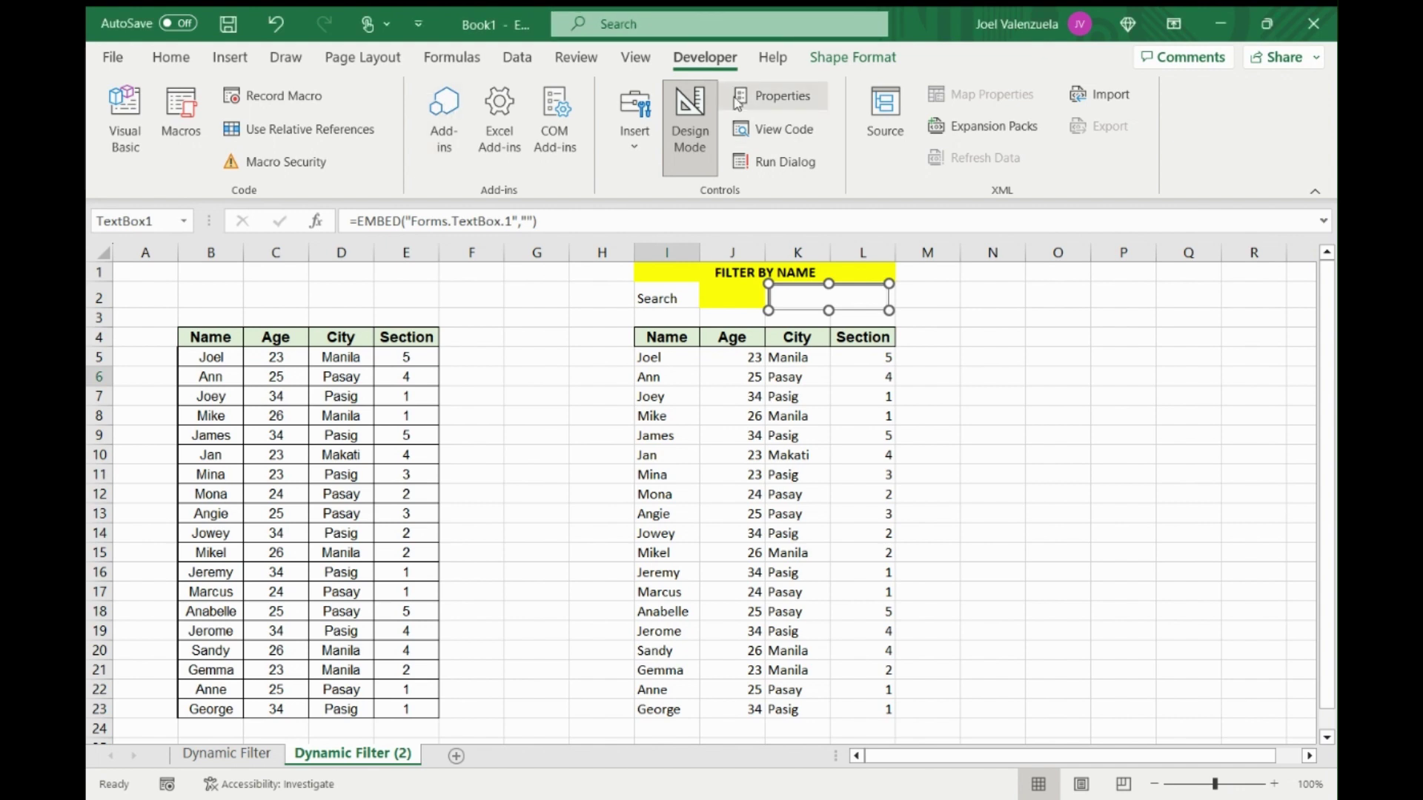
Step: Turn off Design Mode and test the text box filter with "j", "m", "jo" and "ja" in turn
click(701, 123)
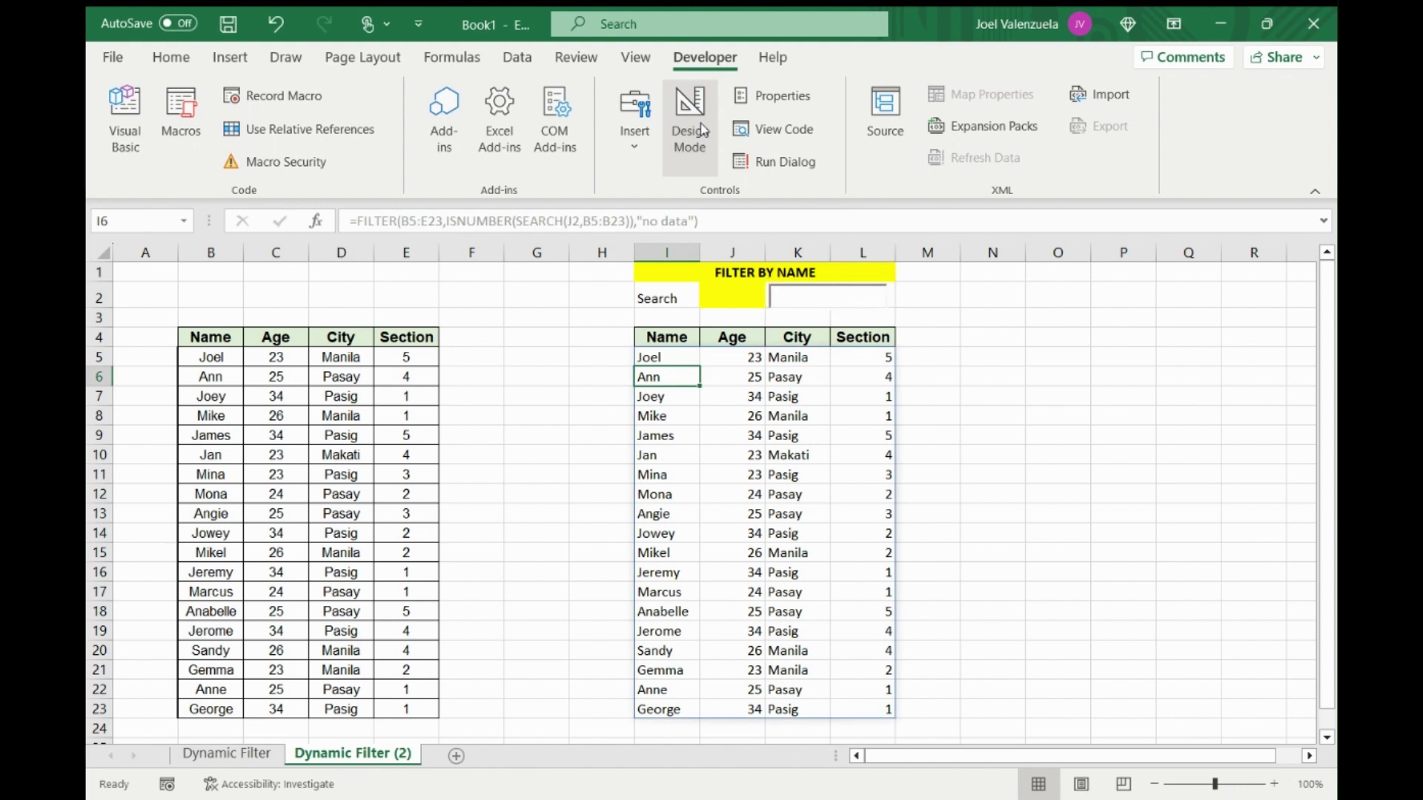
click(833, 298)
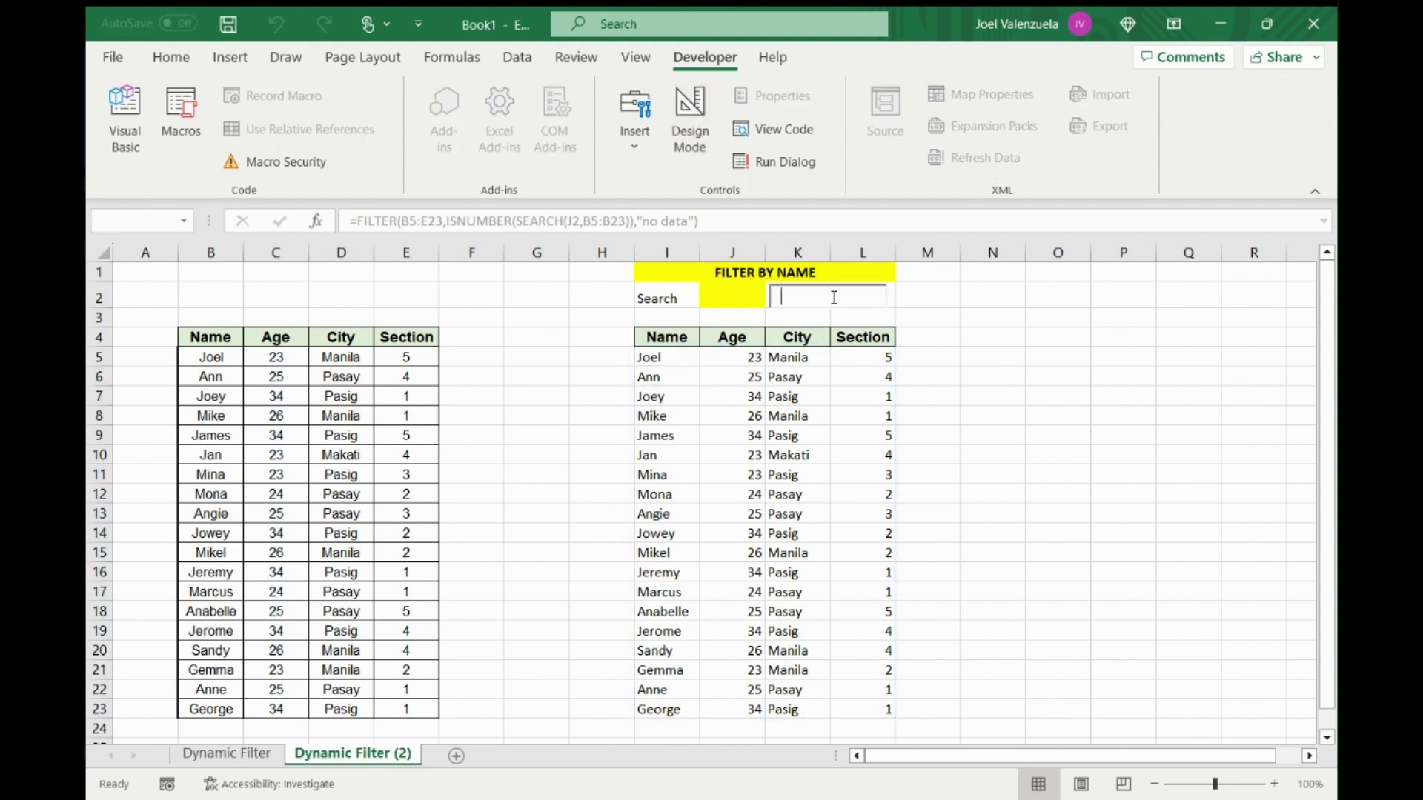
text(j)
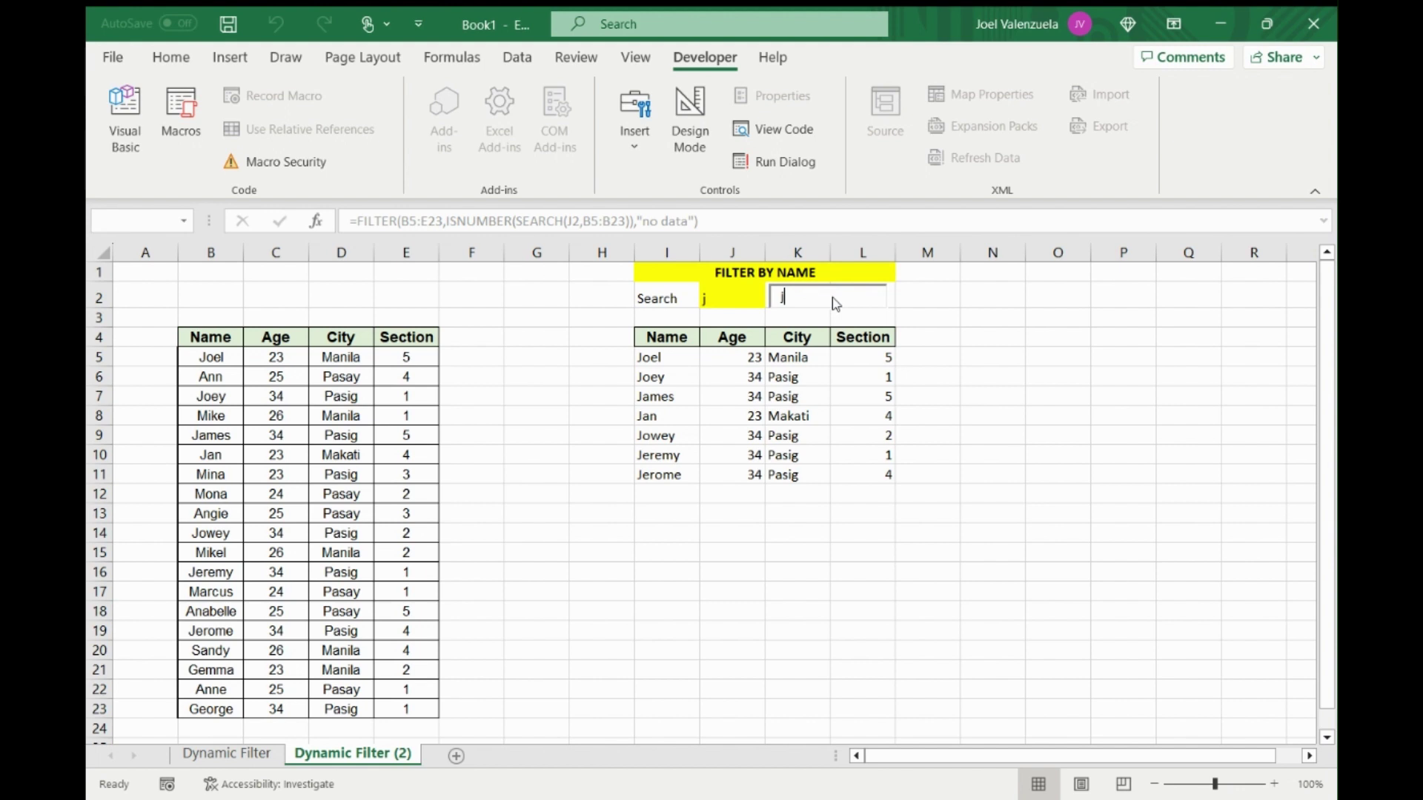
key(BackSpace)
text(m)
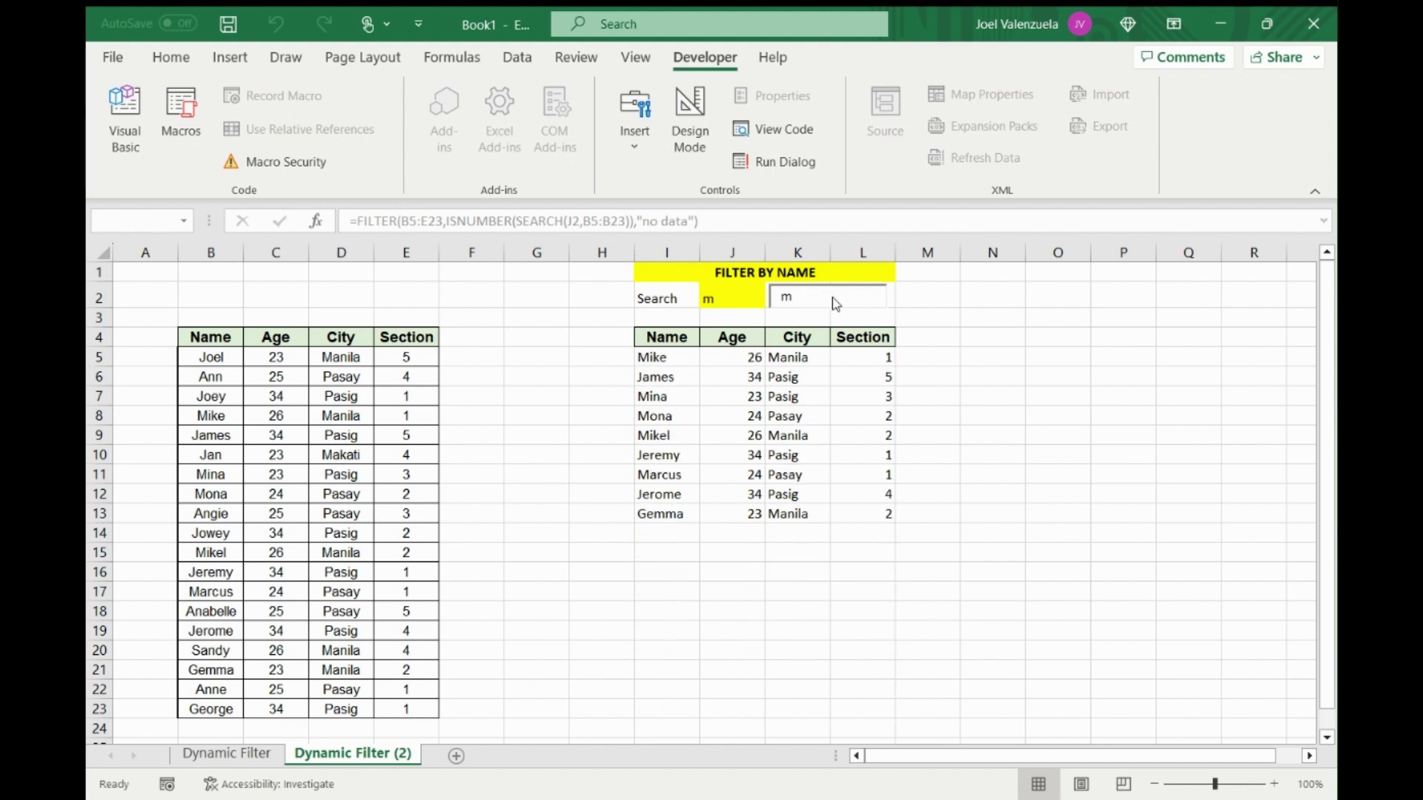
key(BackSpace)
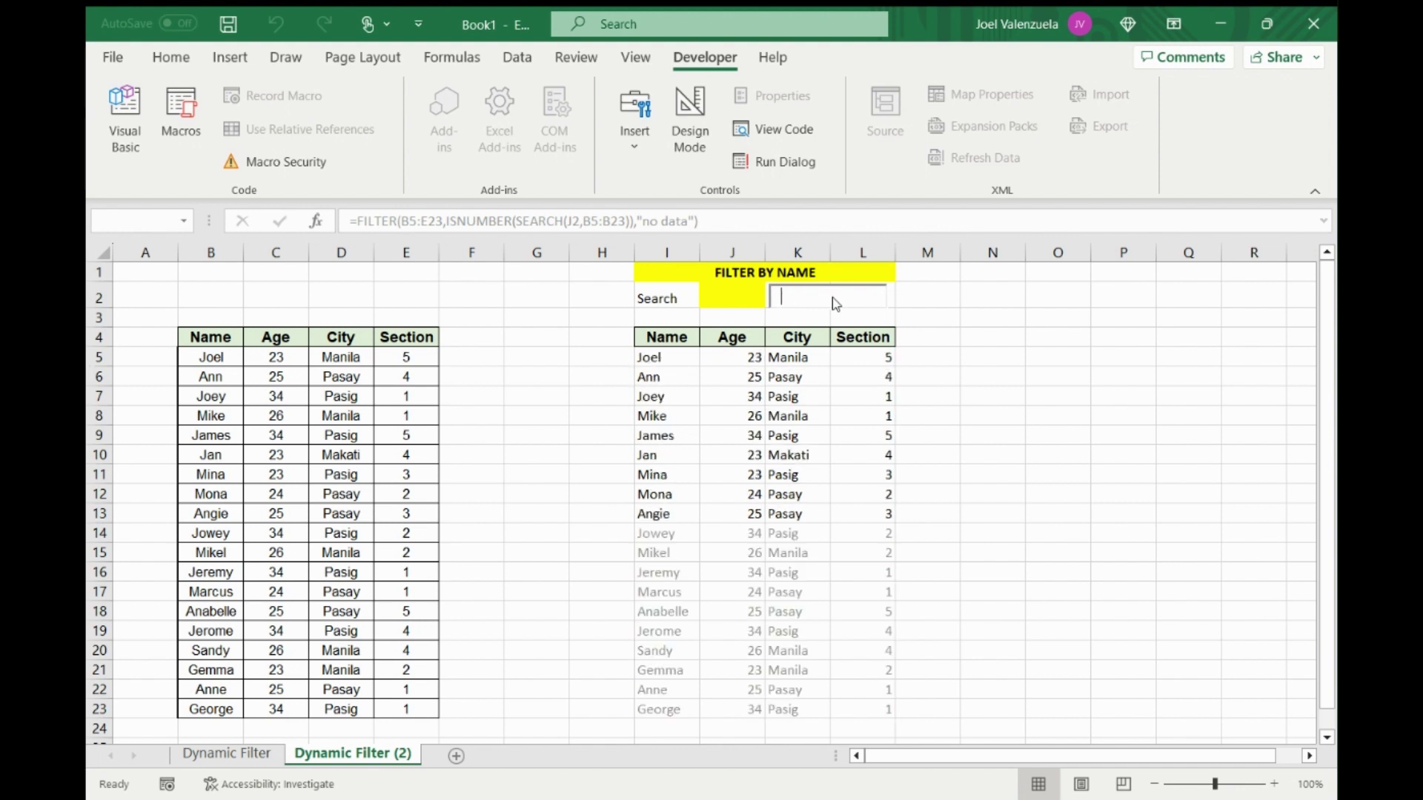
text(jo)
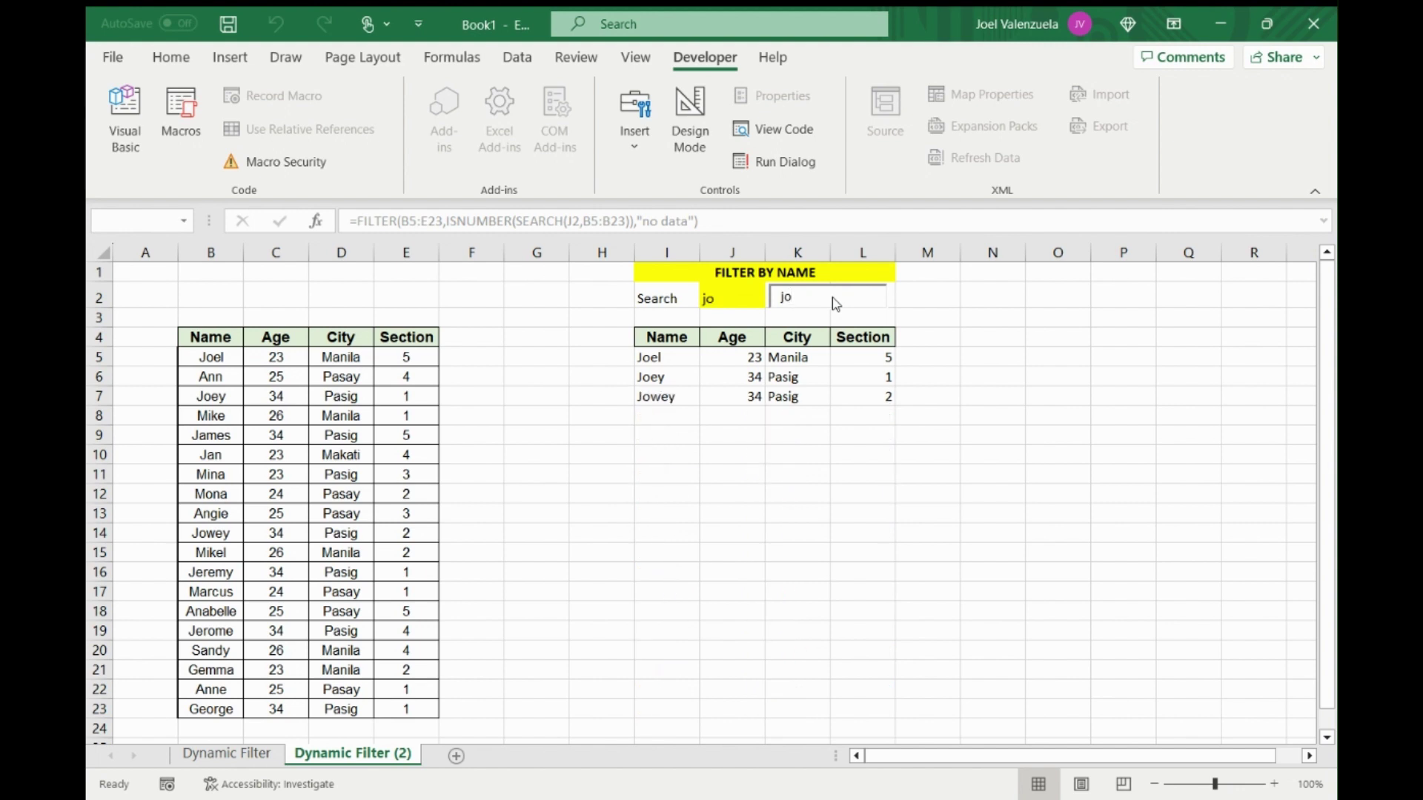
key(BackSpace)
key(BackSpace)
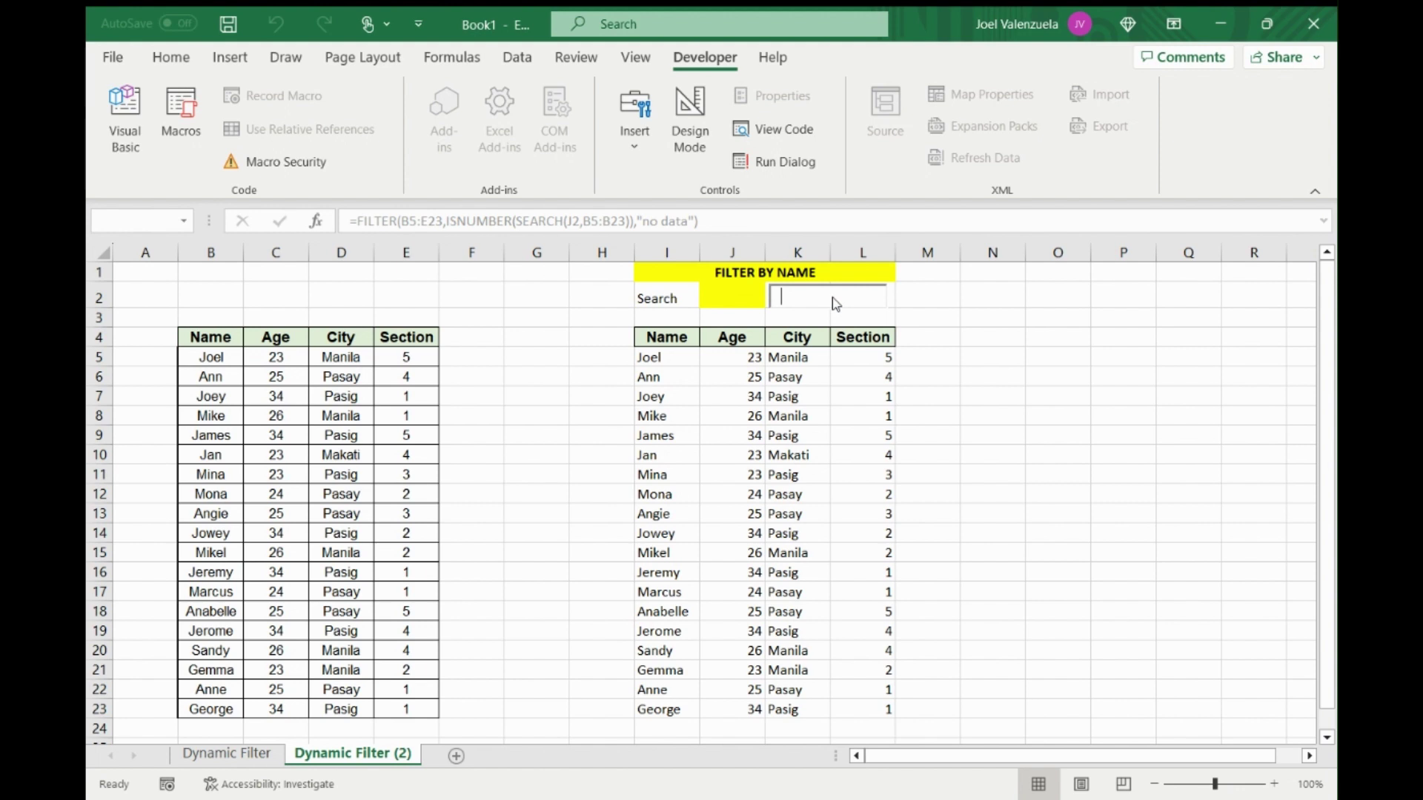
text(ja)
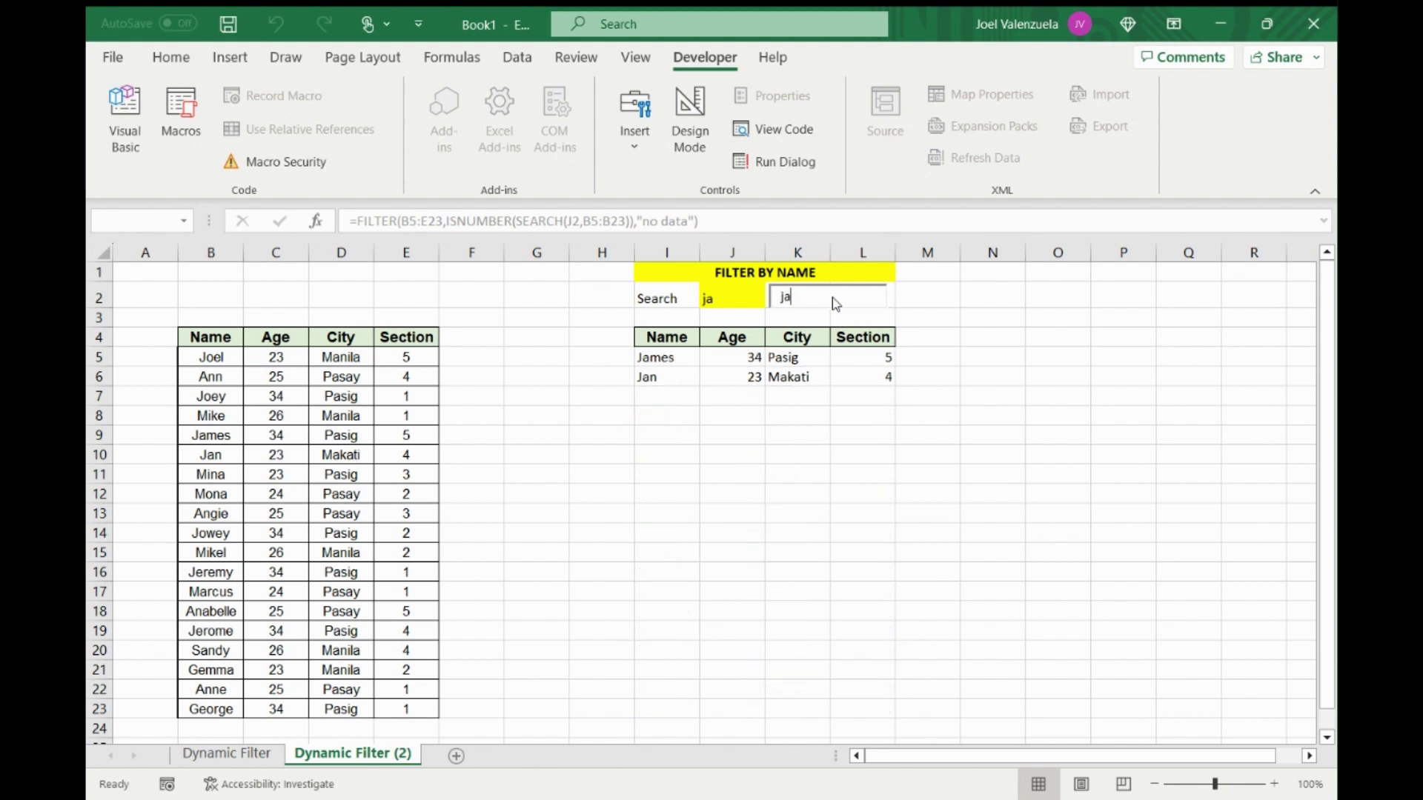